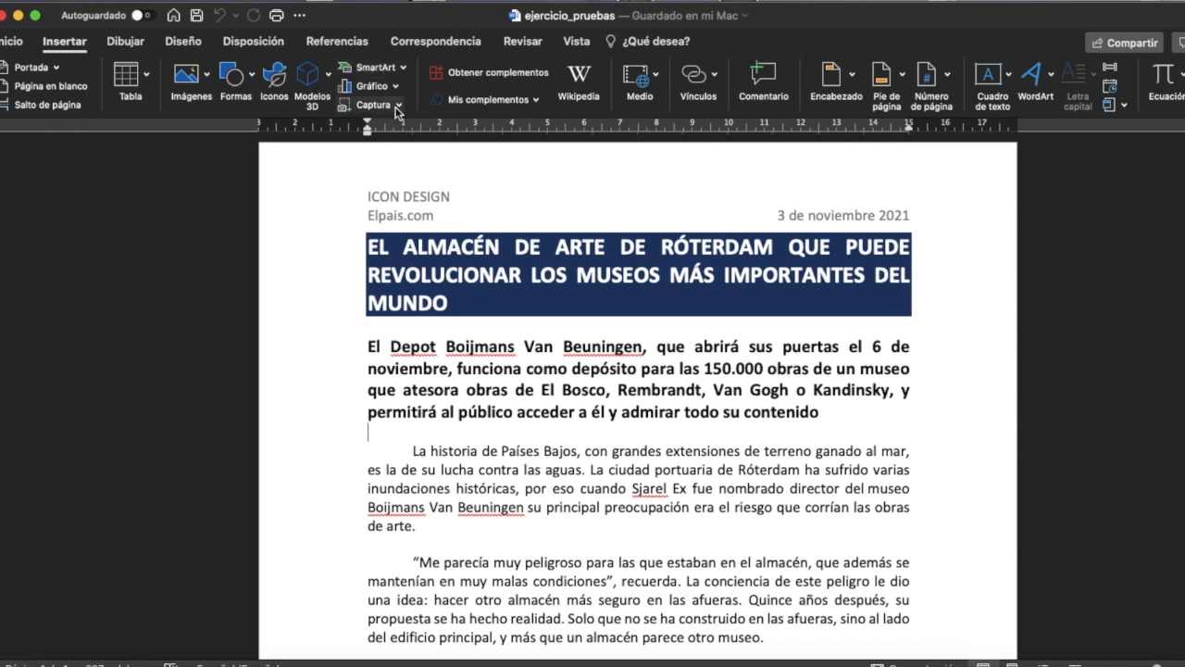
pyautogui.click(396, 107)
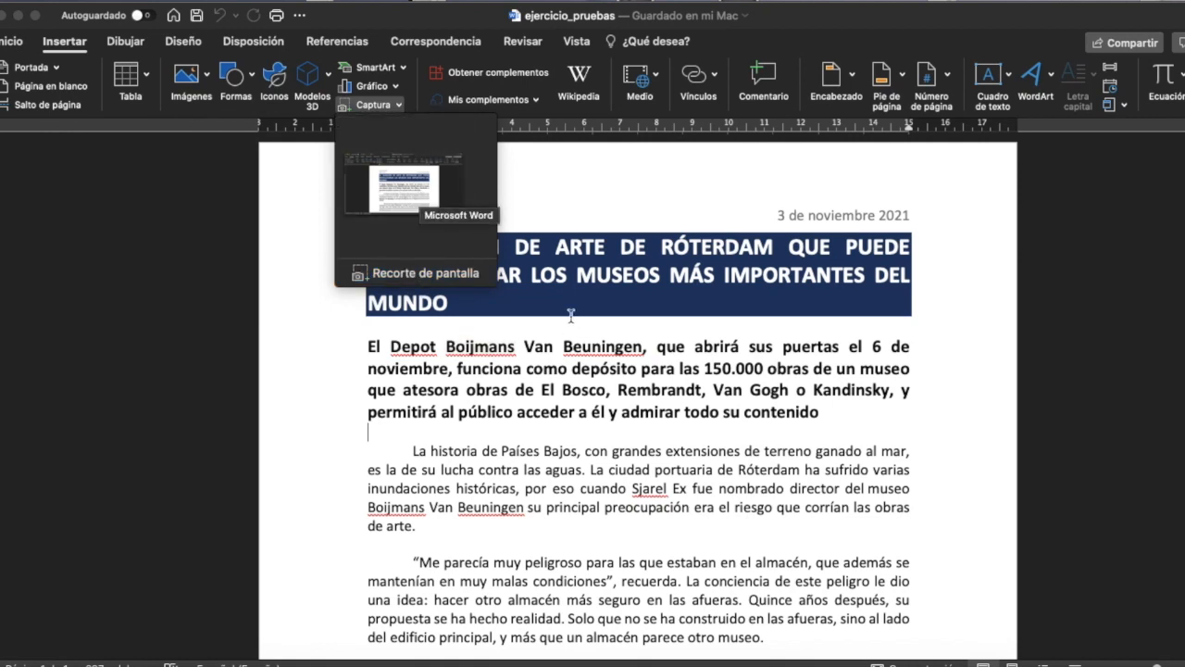
pyautogui.click(445, 345)
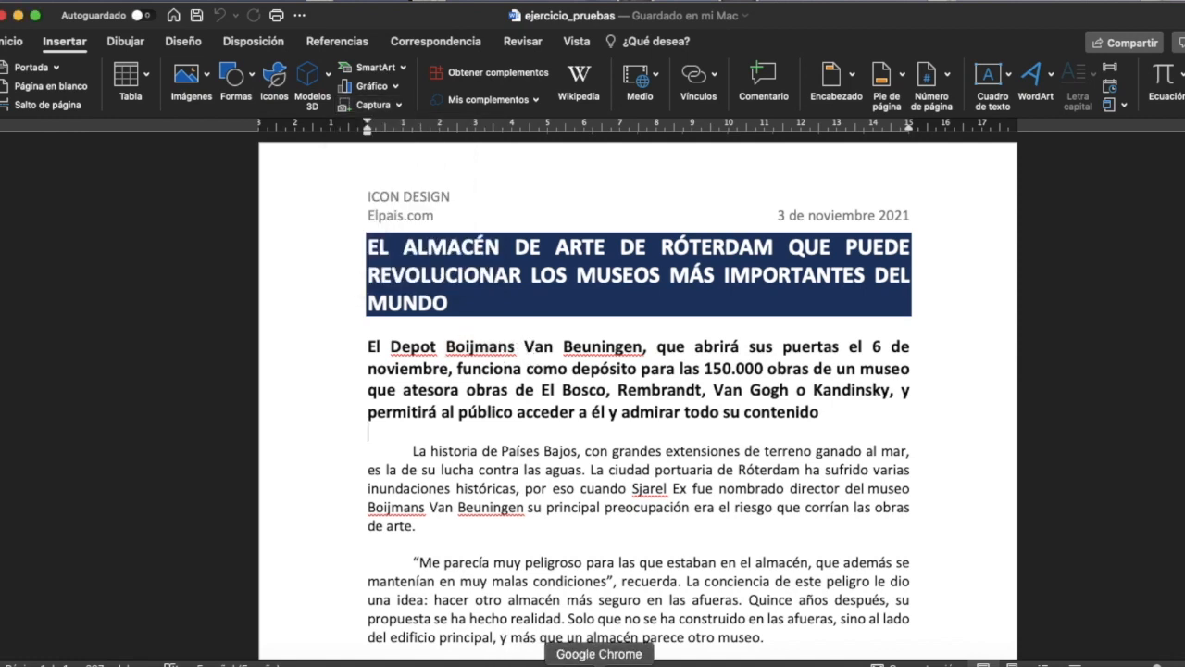
# - Switch to the Google Docs document in Chrome and insert a pie chart after the first body paragraph
pyautogui.click(599, 664)
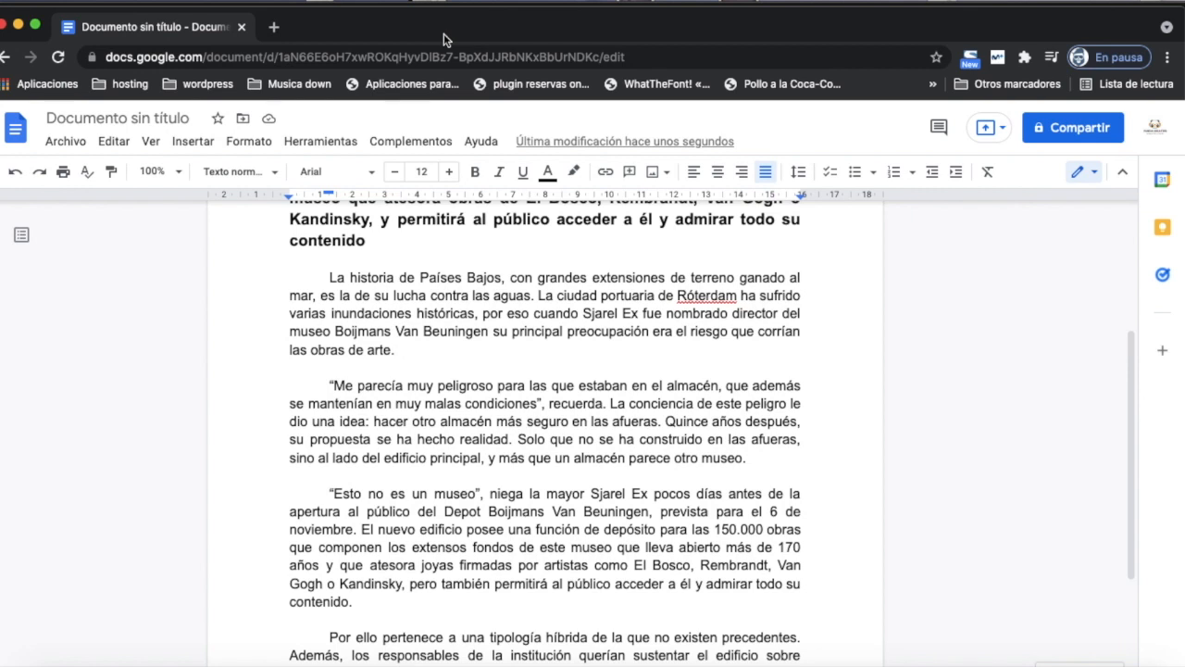
pyautogui.click(193, 140)
pyautogui.moveTo(249, 234)
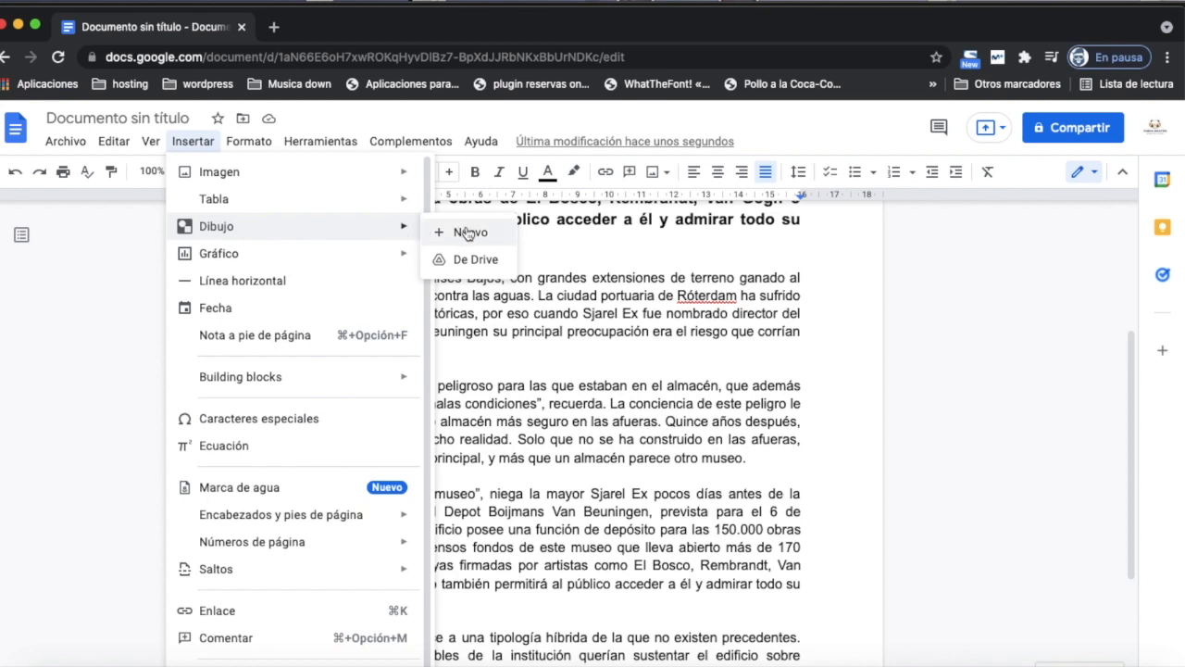
pyautogui.moveTo(399, 257)
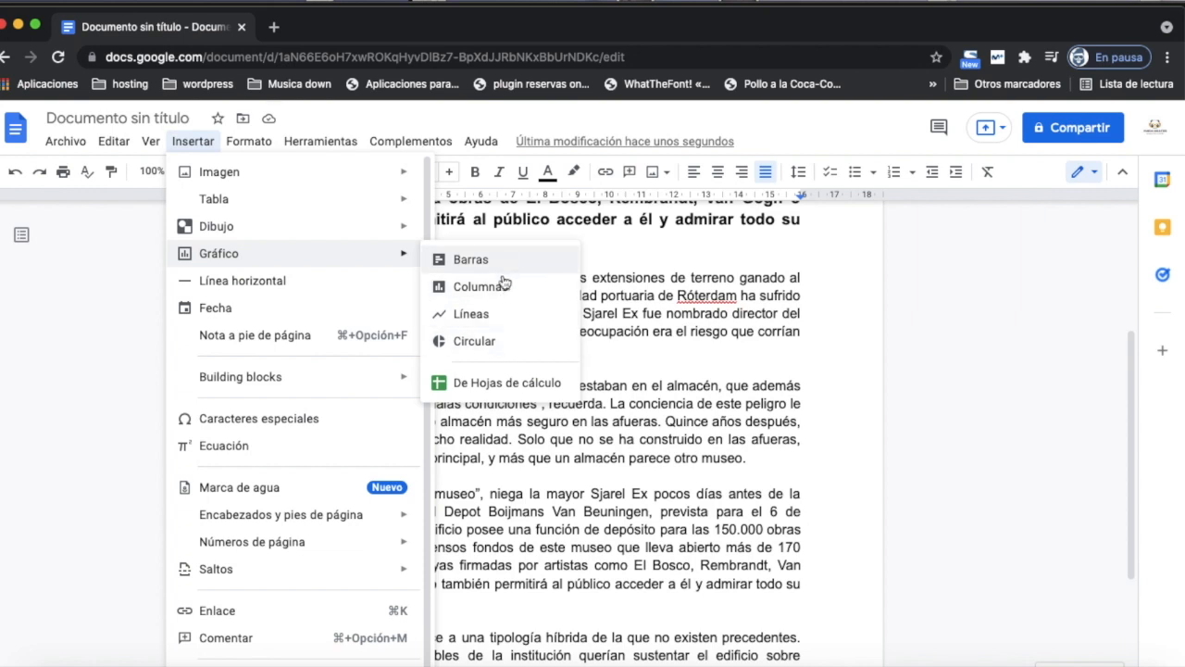
pyautogui.click(495, 342)
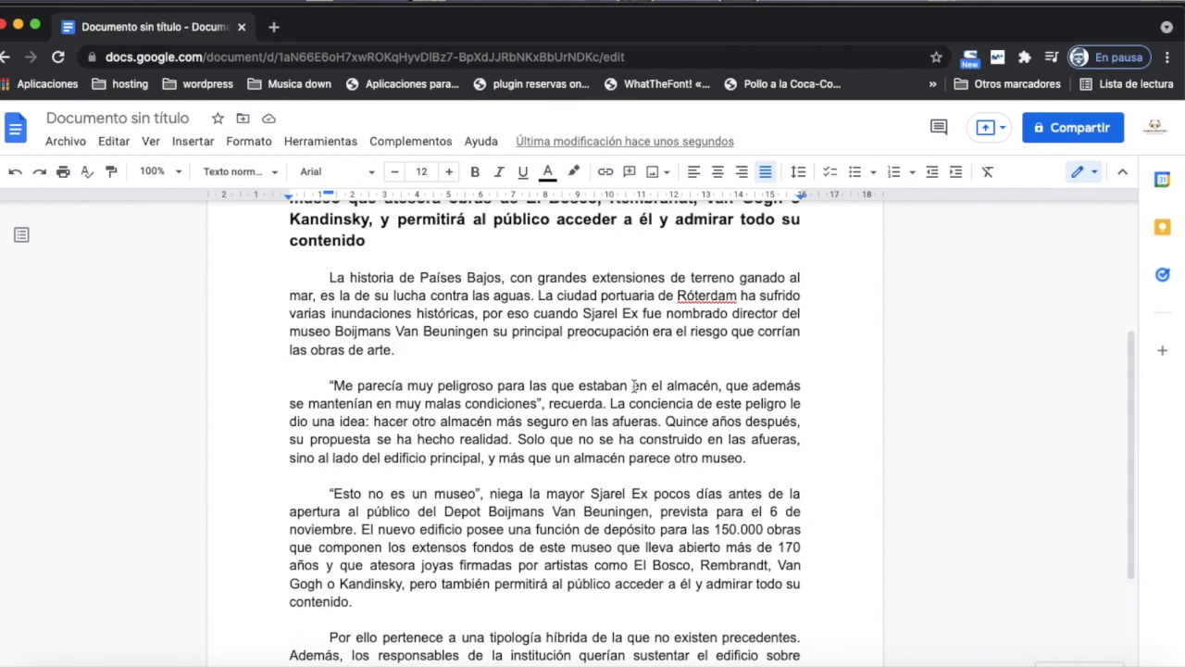
pyautogui.scroll(-3, 634, 387)
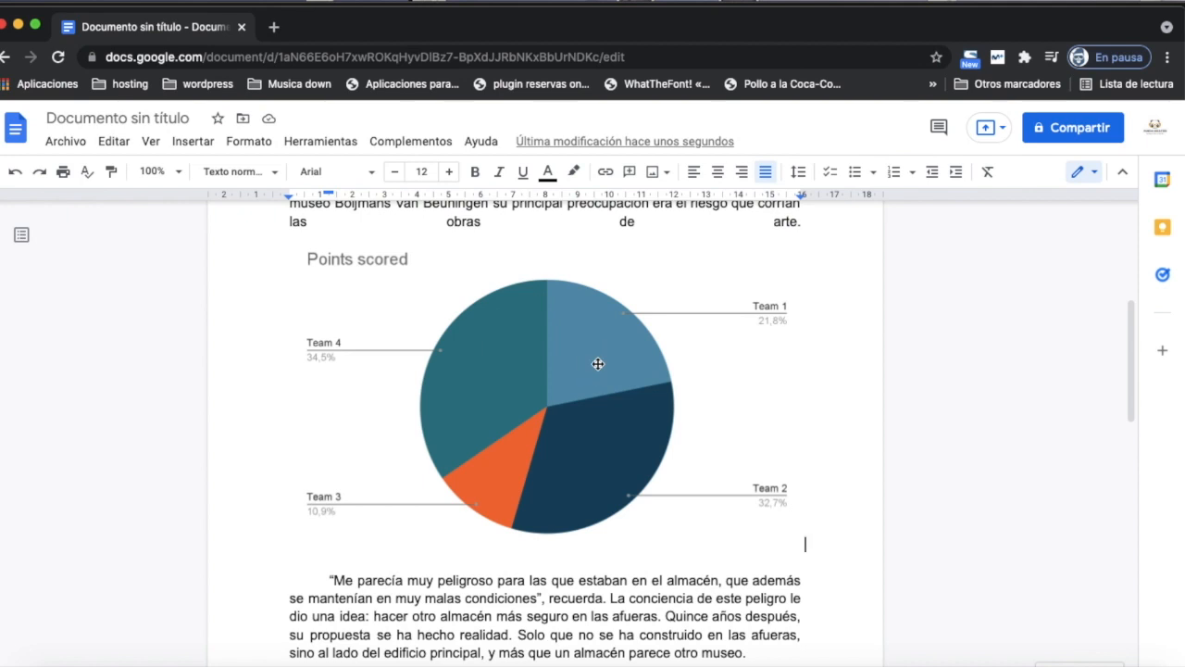
# - Open the source spreadsheet linked to the inserted pie chart
pyautogui.click(598, 364)
pyautogui.click(783, 253)
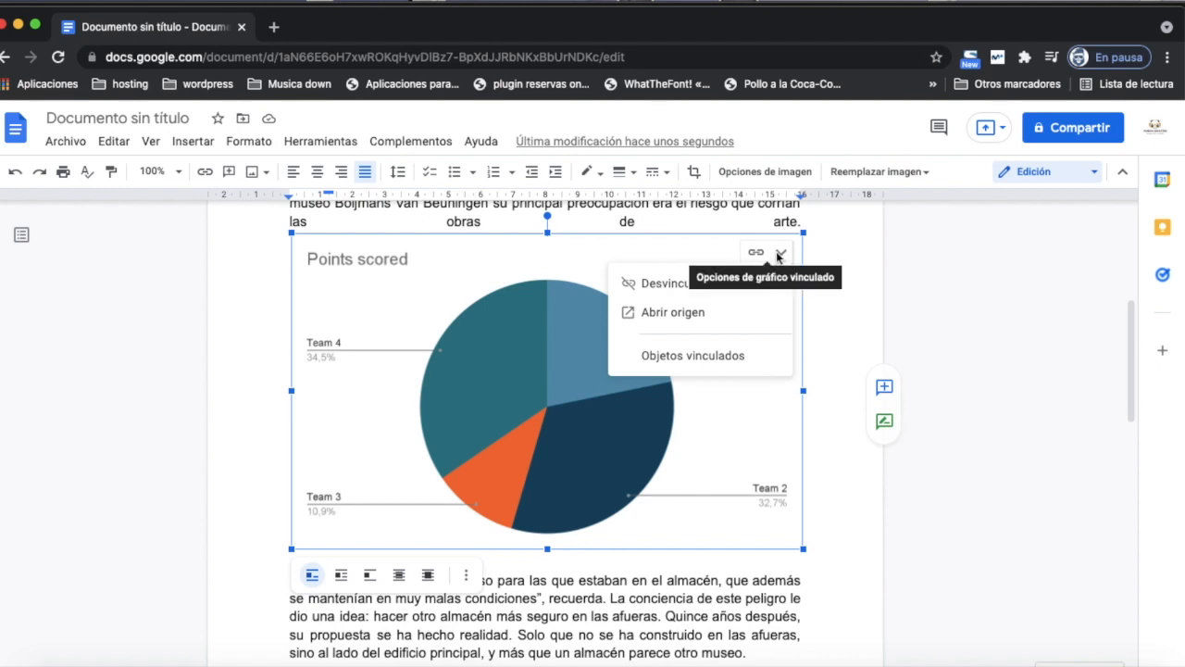
pyautogui.click(688, 315)
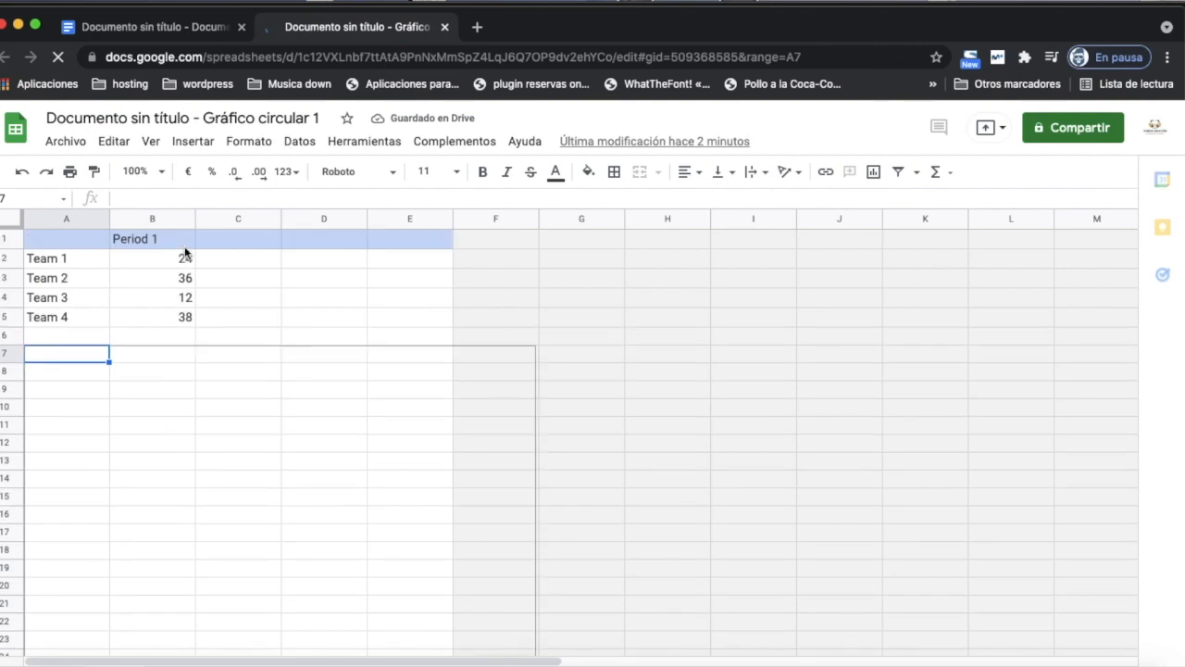
# - Examine the team labels and Period 1 values that feed the pie chart in the source spreadsheet
pyautogui.click(180, 265)
pyautogui.click(181, 283)
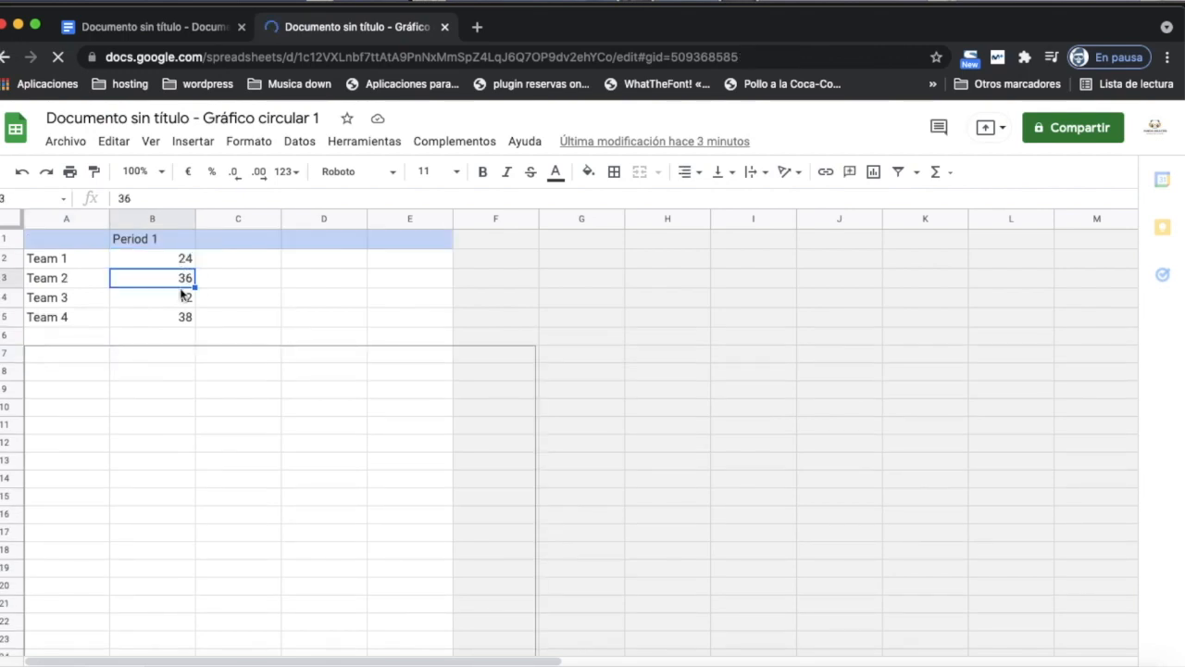
pyautogui.click(183, 299)
pyautogui.click(181, 317)
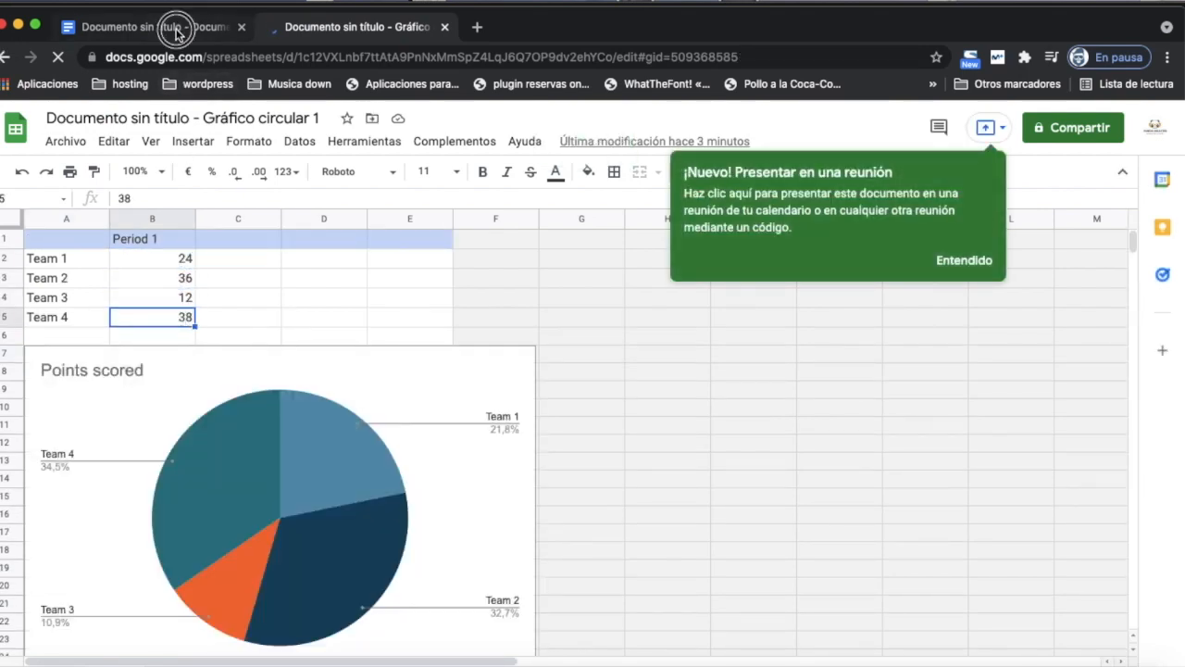
pyautogui.click(171, 27)
pyautogui.click(391, 27)
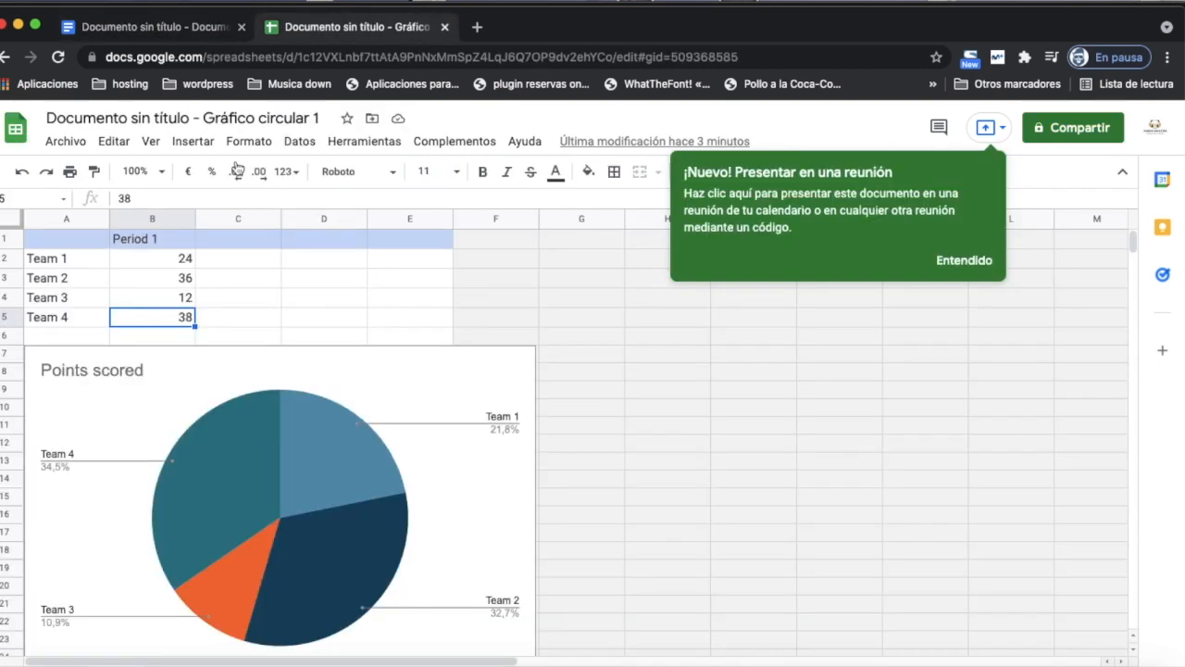
pyautogui.click(176, 242)
pyautogui.click(180, 263)
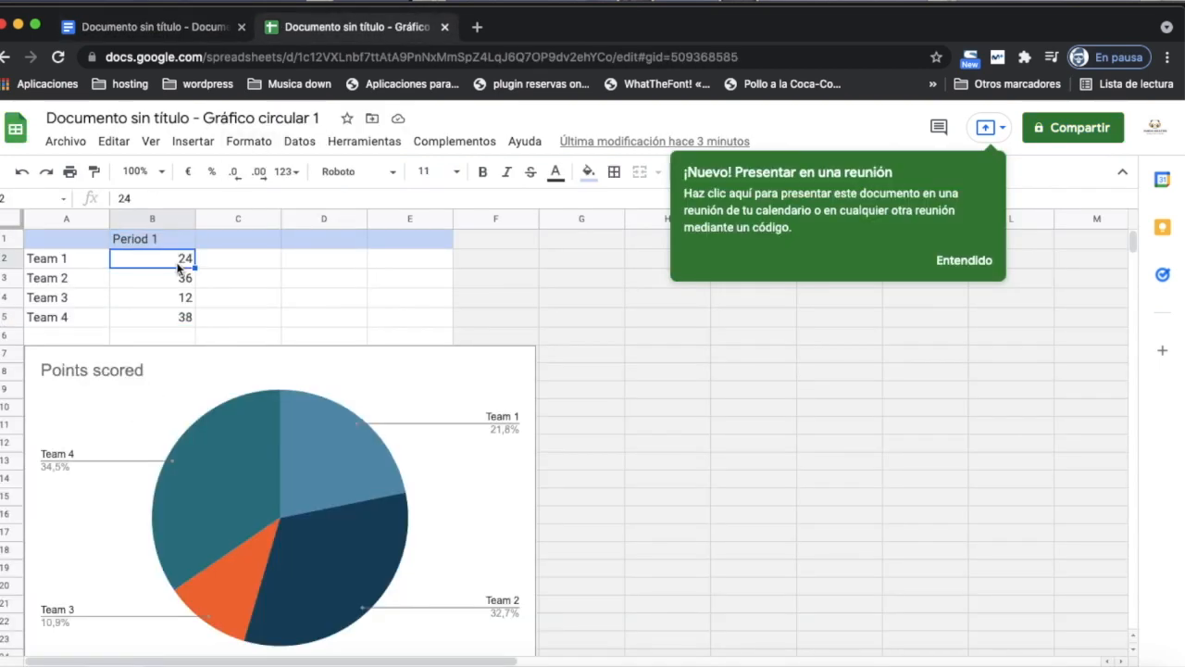
pyautogui.doubleClick(76, 264)
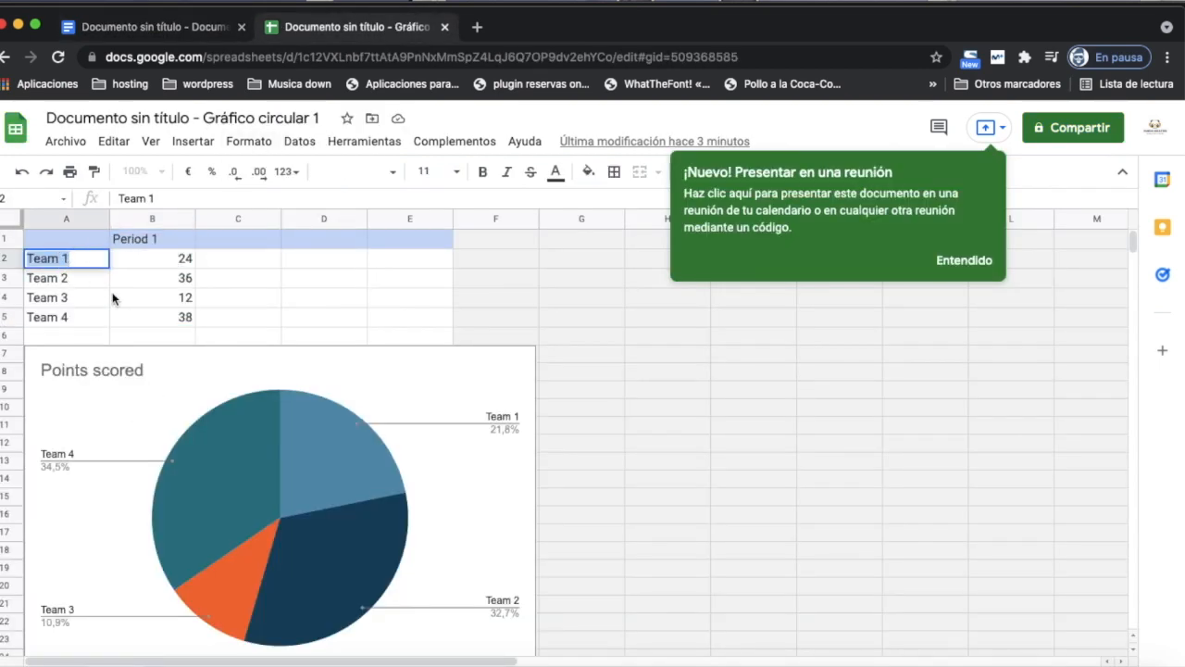
pyautogui.click(174, 256)
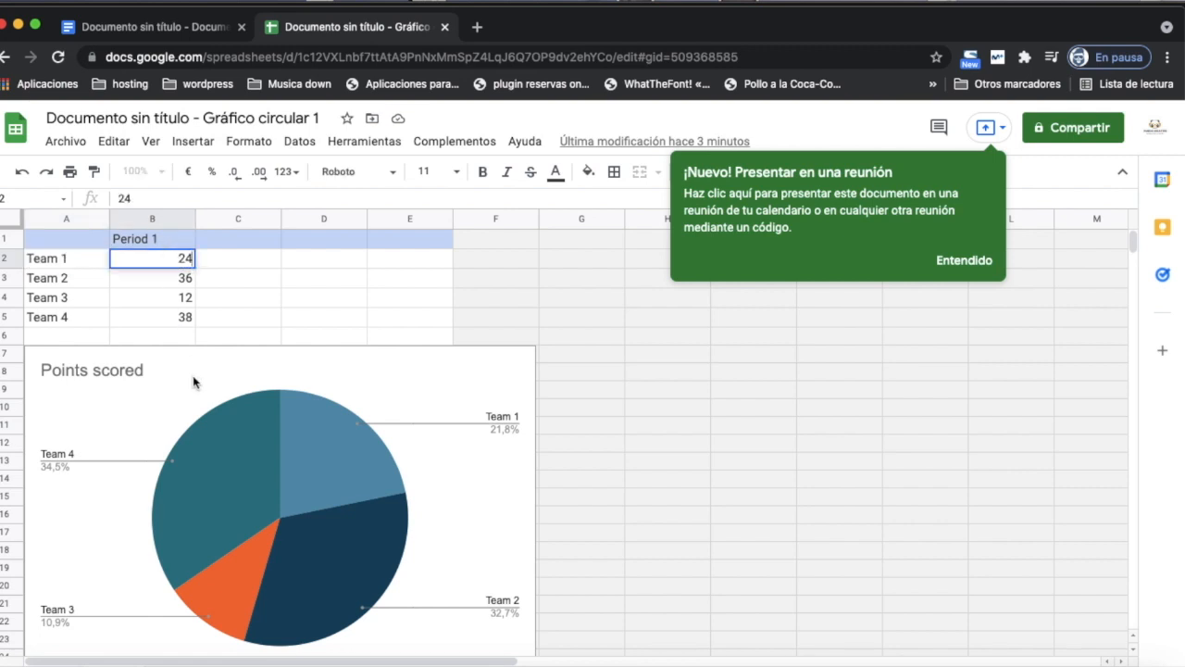
# - Replace the Team 1 label in cell A2 with EQUIPO
pyautogui.doubleClick(66, 259)
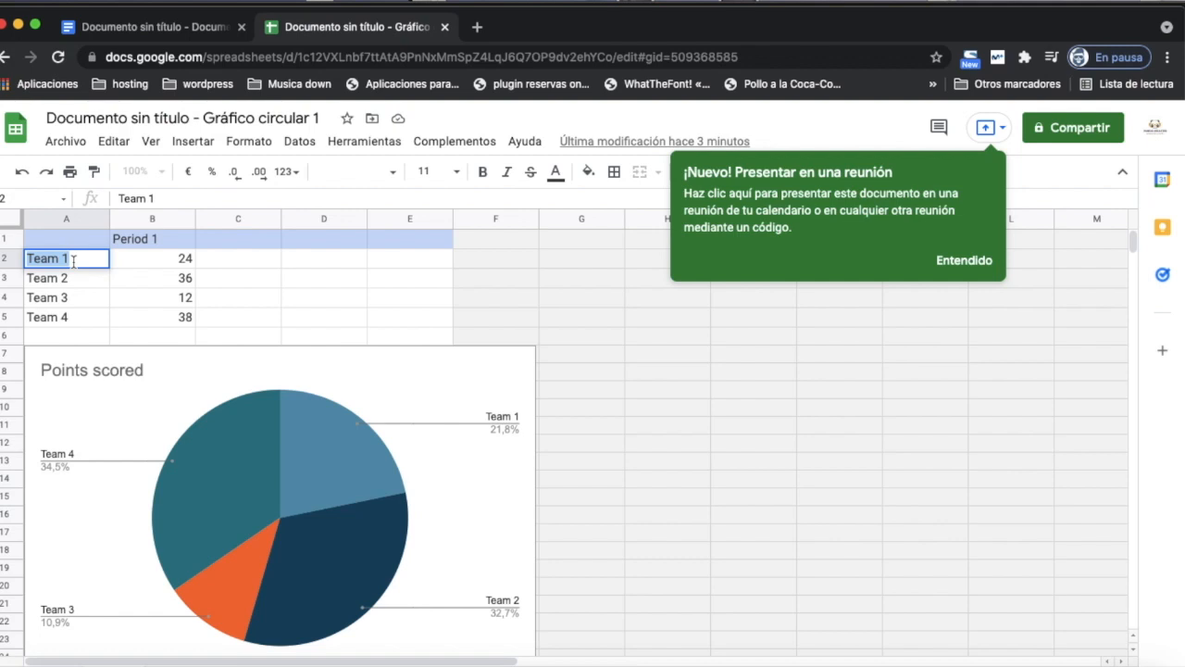
pyautogui.press('BackSpace')
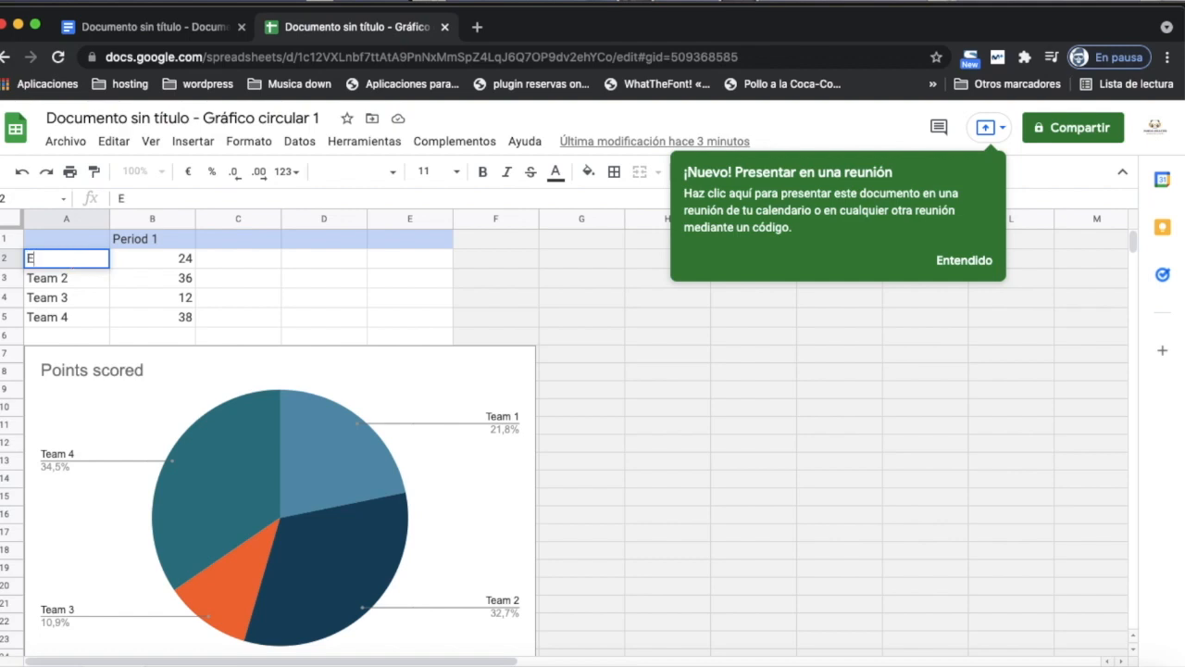
pyautogui.write('EQUIOI')
pyautogui.press('BackSpace')
pyautogui.write('PO')
pyautogui.click(173, 261)
# - Set the Period 1 value for EQUIPO in cell B2 to 23
pyautogui.doubleClick(173, 261)
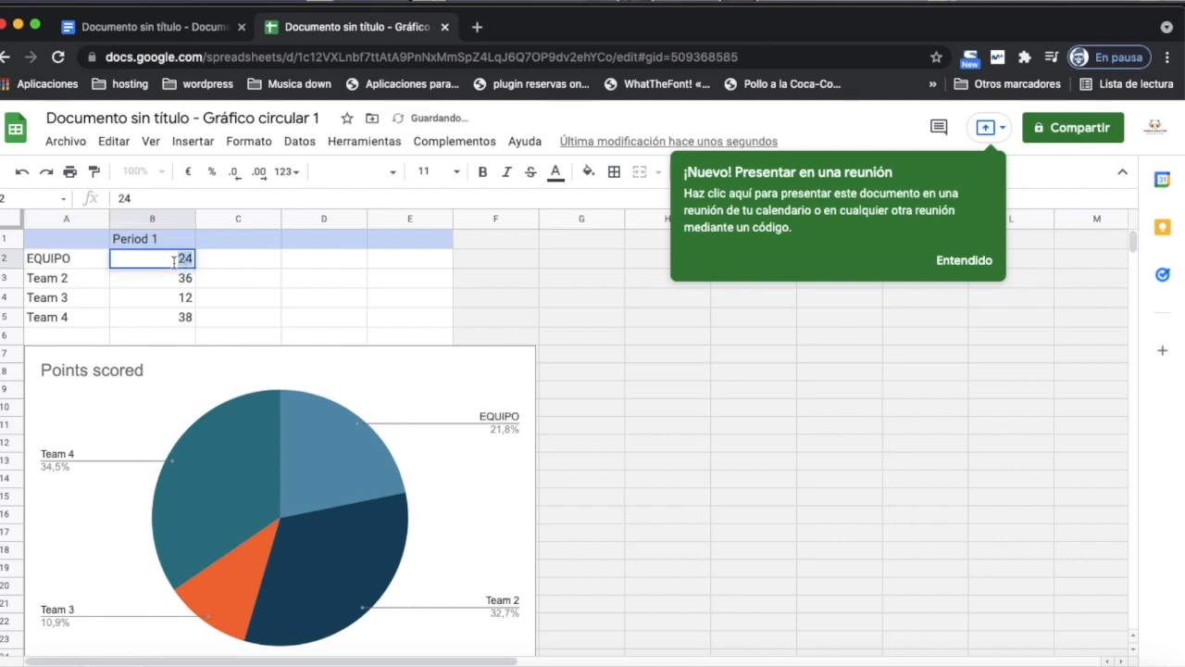
pyautogui.write('2')
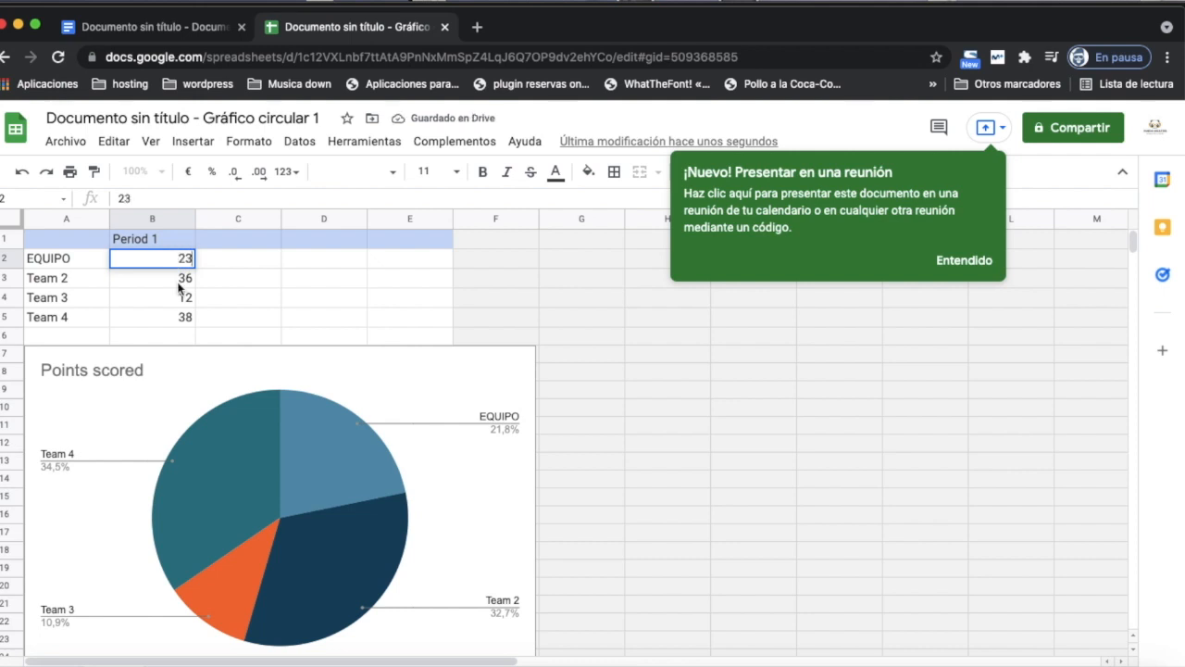
pyautogui.press('Return')
# - Set the Period 1 value for EQUIPO in cell B2 to 15
pyautogui.click(179, 261)
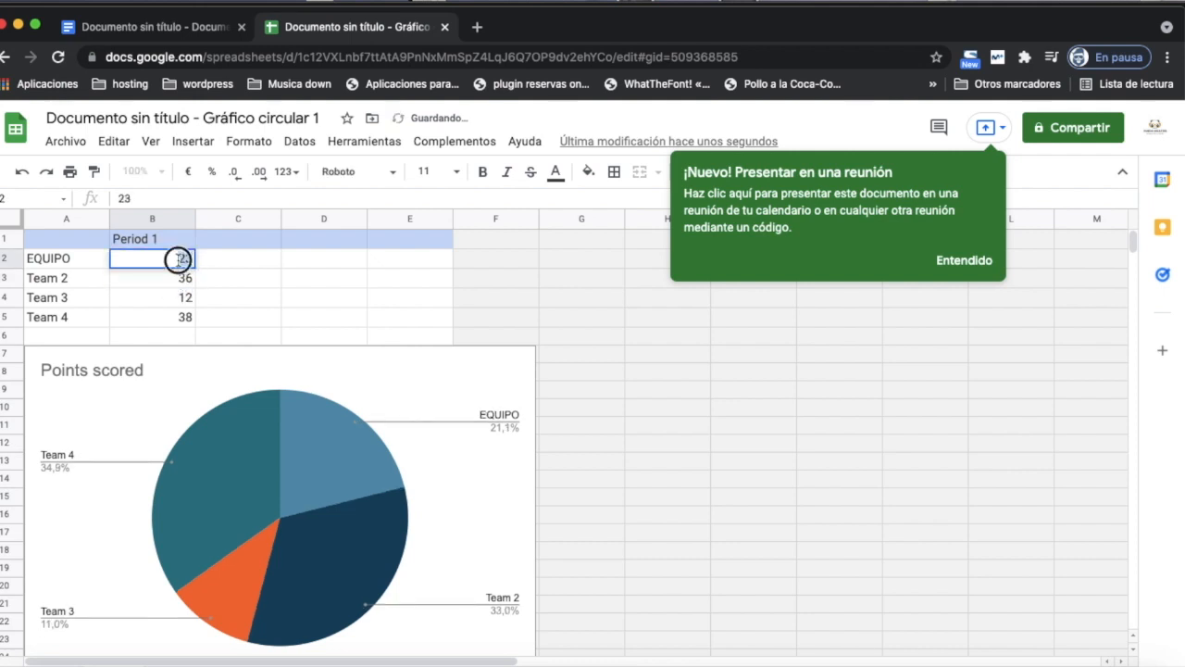
pyautogui.write('15')
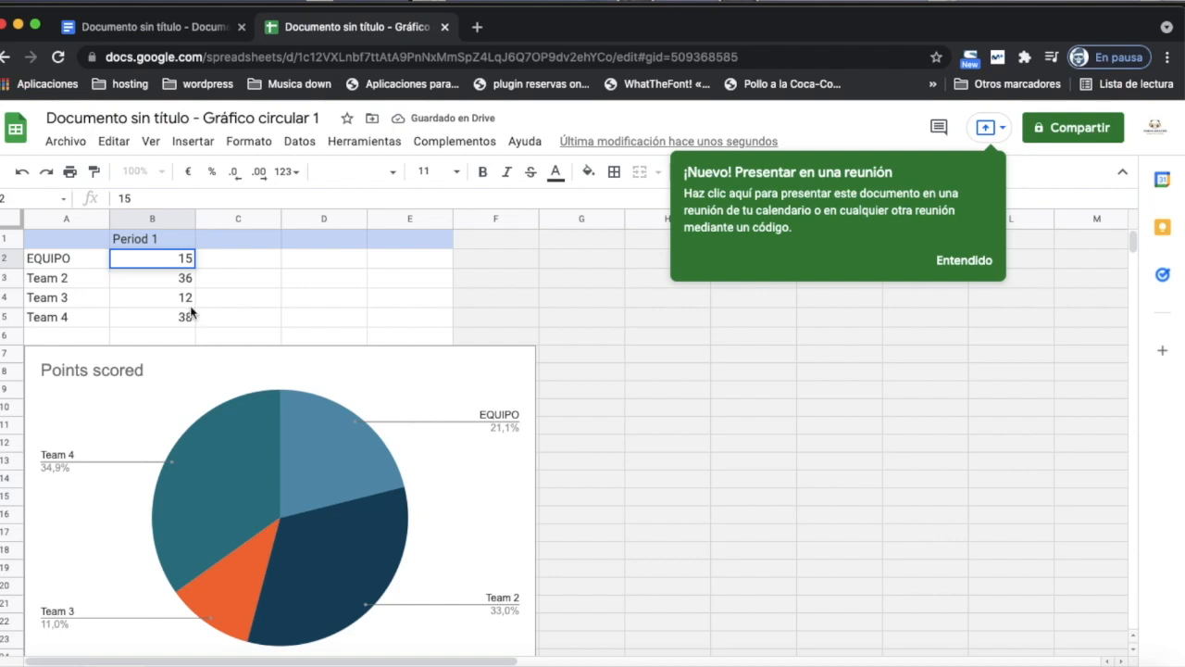
pyautogui.press('Return')
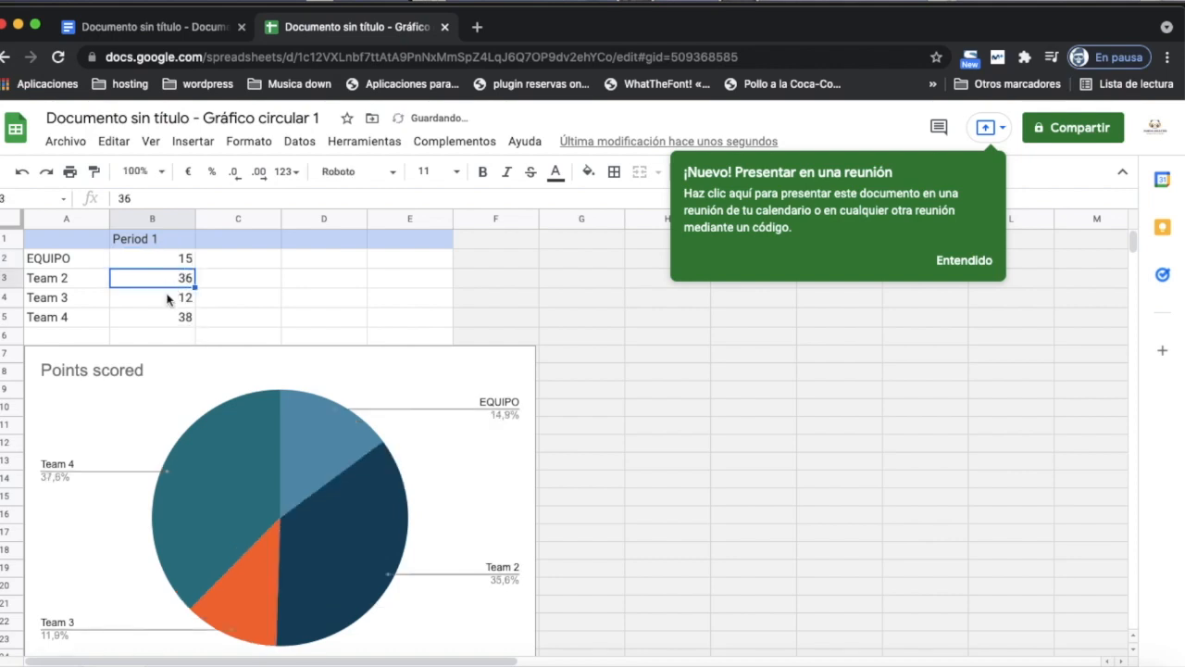
# - Open the chart editor on the Team 2 slice's customization settings and dismiss the meeting presentation tip
pyautogui.click(90, 278)
pyautogui.click(86, 259)
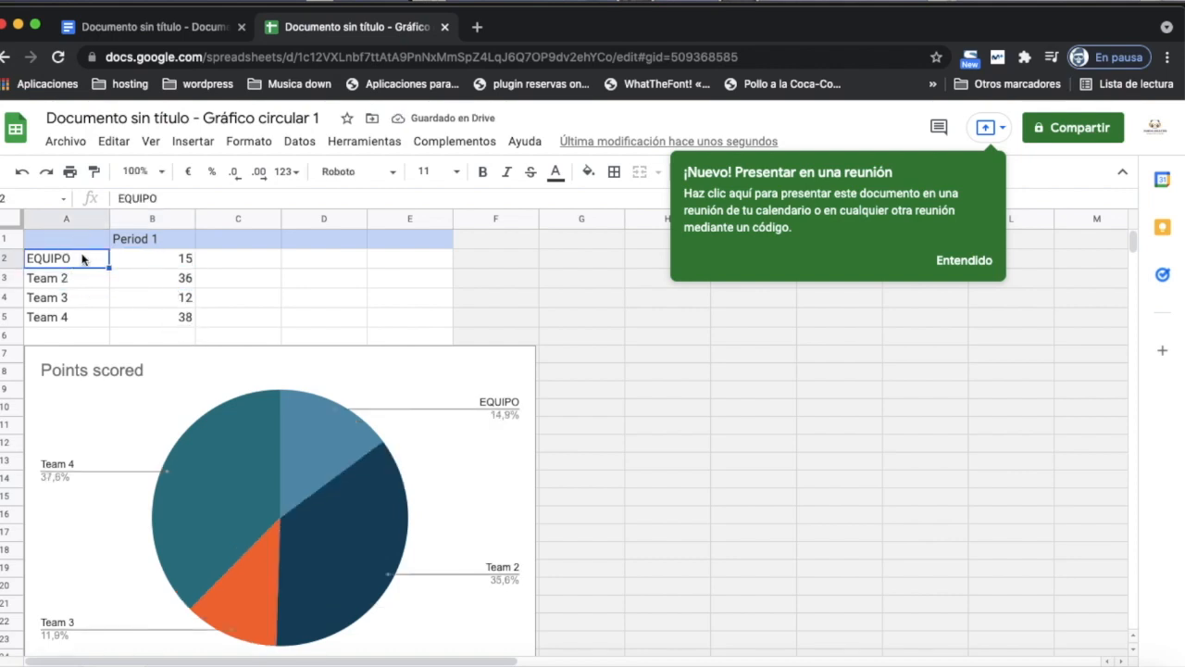
pyautogui.click(337, 452)
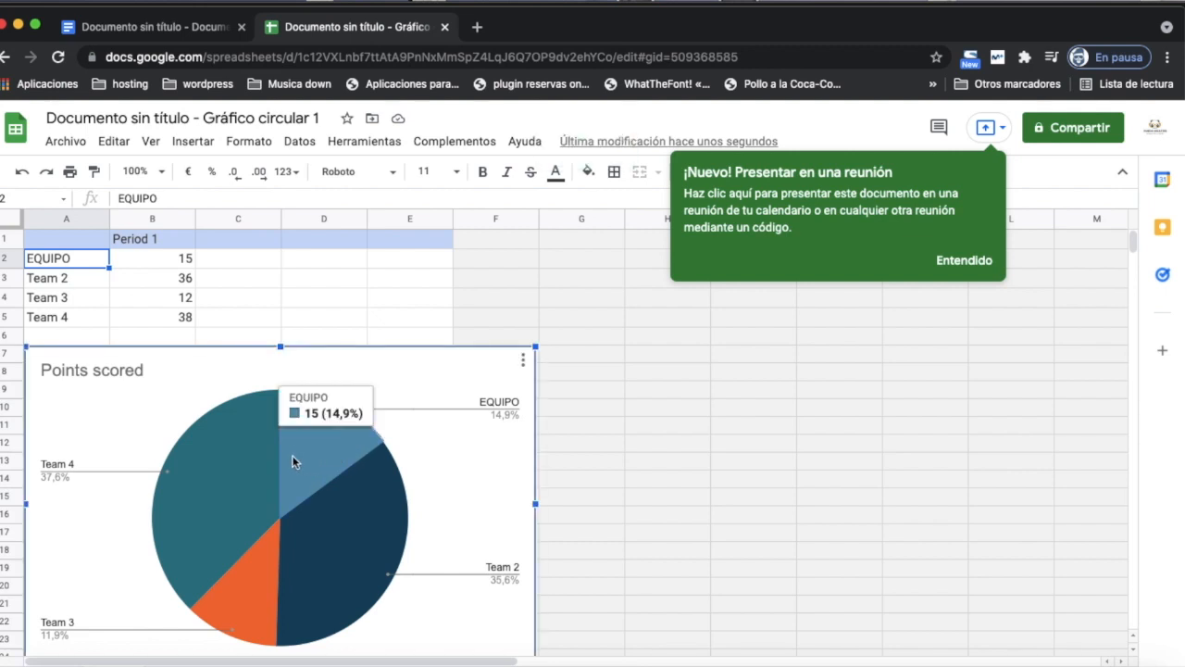
pyautogui.doubleClick(241, 456)
pyautogui.click(377, 435)
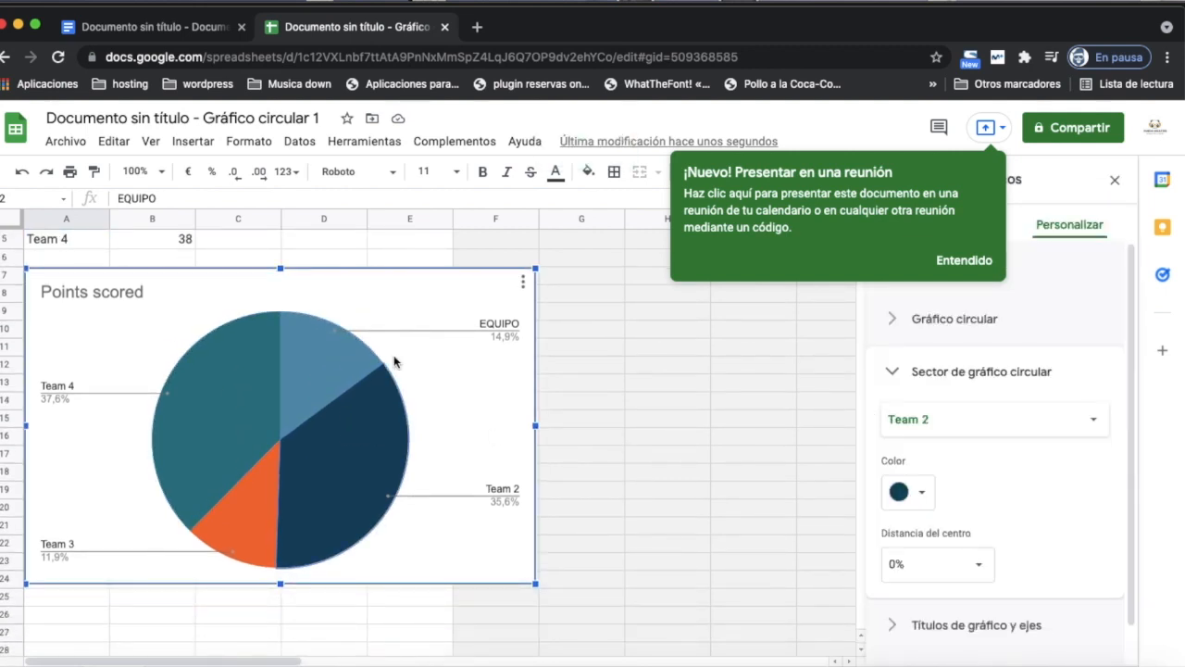
pyautogui.click(966, 259)
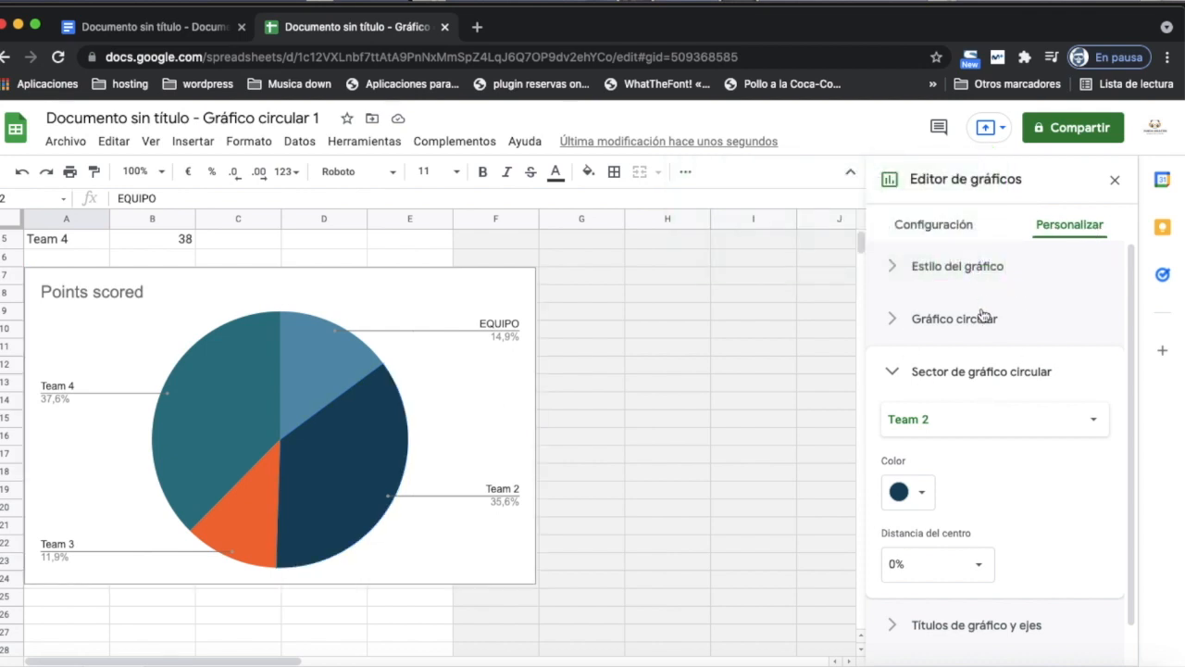
# - Examine the pie chart's customization options, including the slice color palette and the chart title settings
pyautogui.scroll(-1, 984, 316)
pyautogui.scroll(1, 984, 315)
pyautogui.scroll(-1, 983, 316)
pyautogui.scroll(1, 984, 297)
pyautogui.scroll(-1, 926, 426)
pyautogui.click(922, 454)
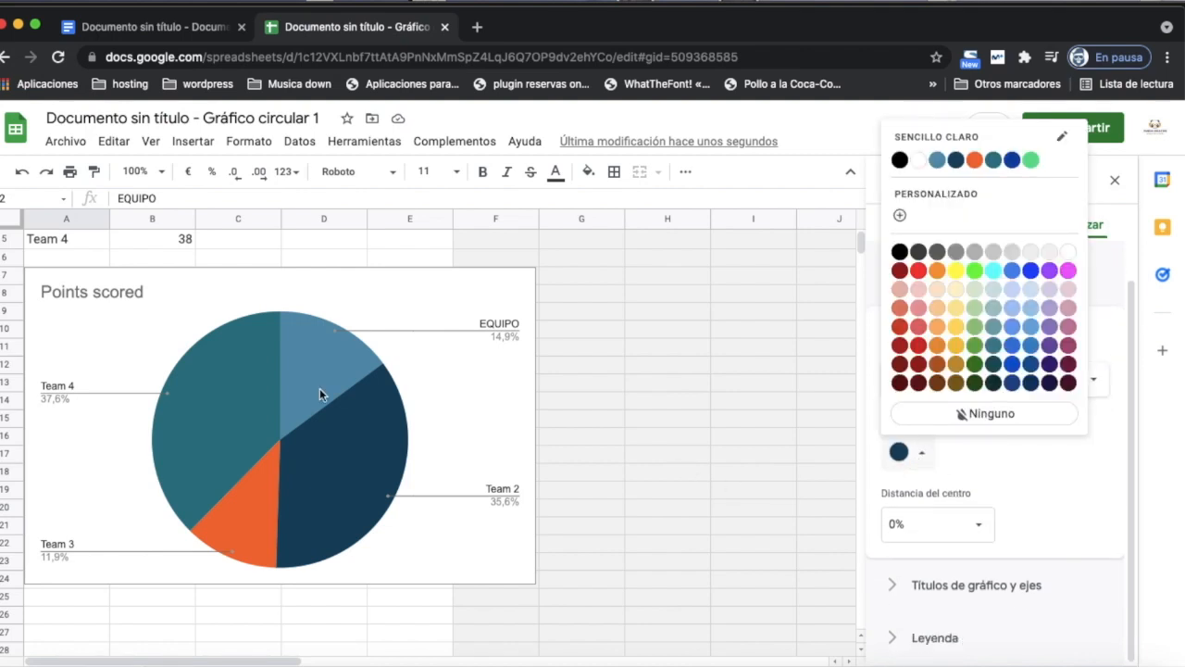
pyautogui.click(1013, 498)
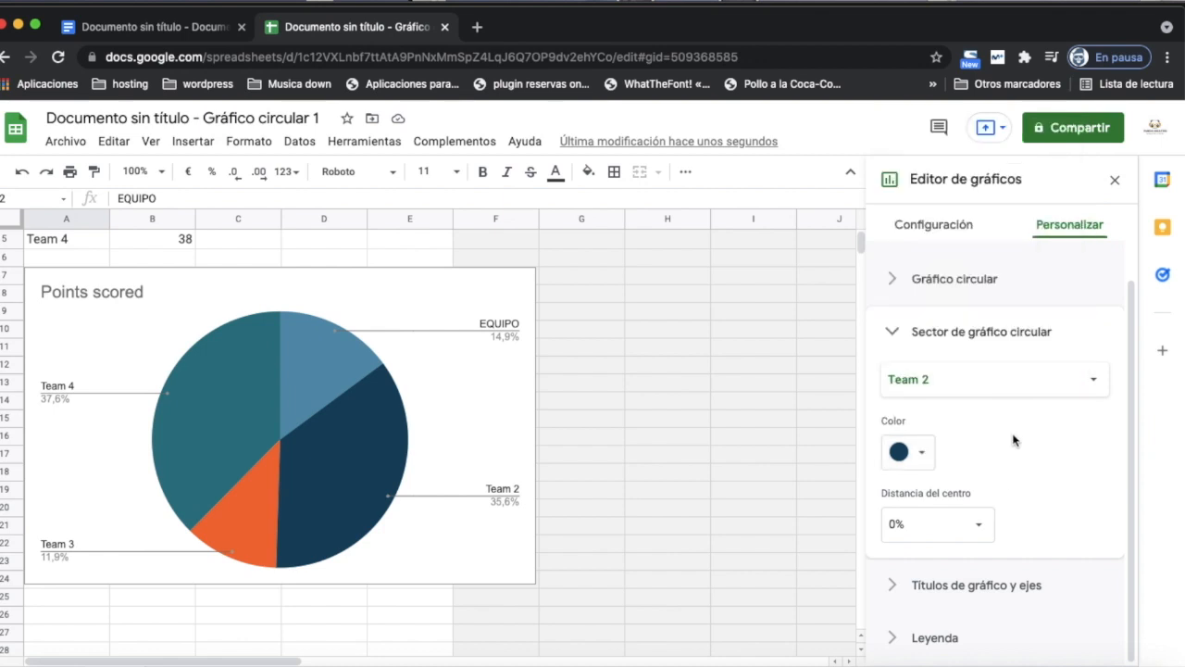
pyautogui.click(984, 593)
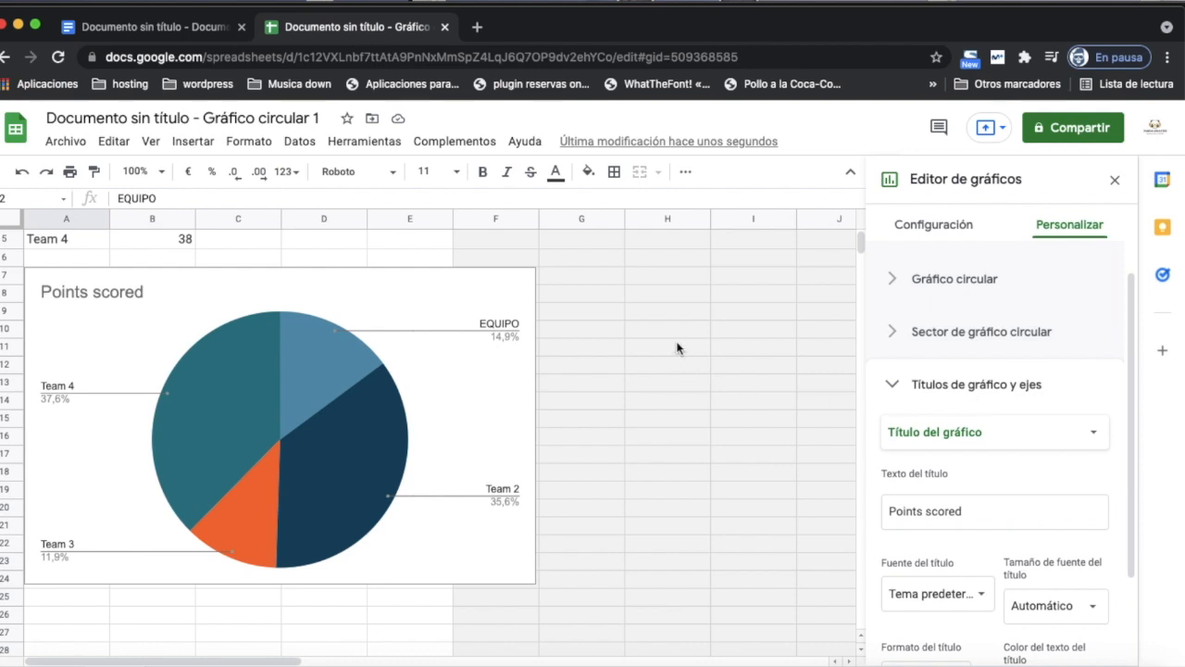
# - Close the source spreadsheet and update the linked pie chart in the document with the edited data
pyautogui.scroll(2, 432, 369)
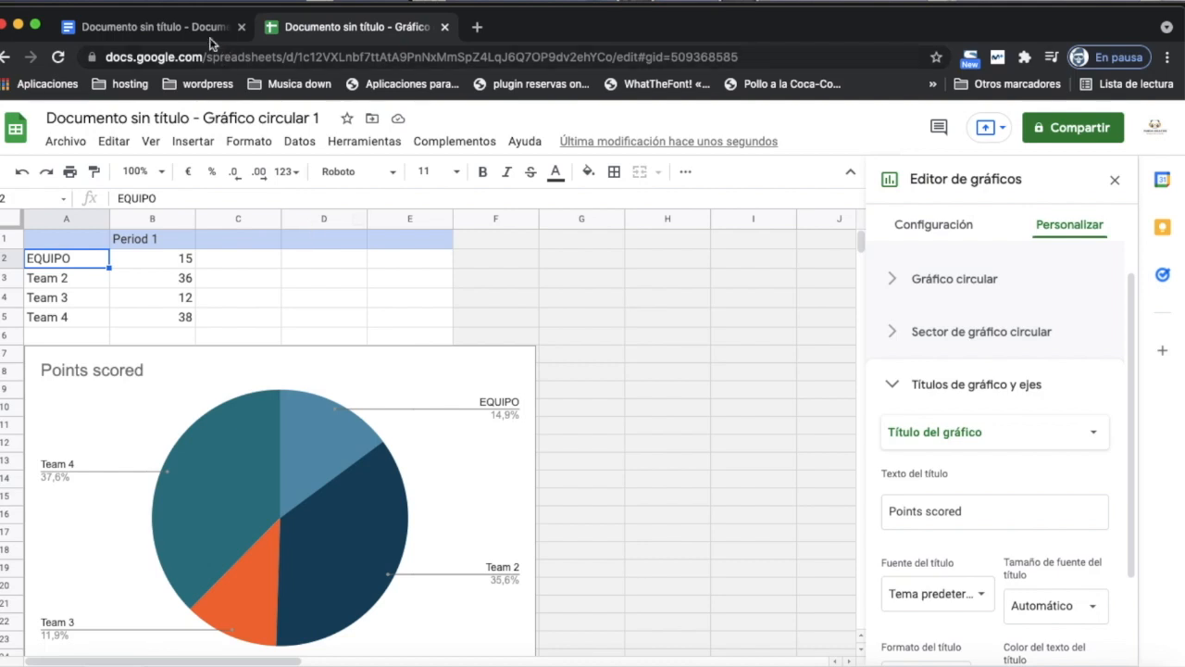
pyautogui.click(444, 27)
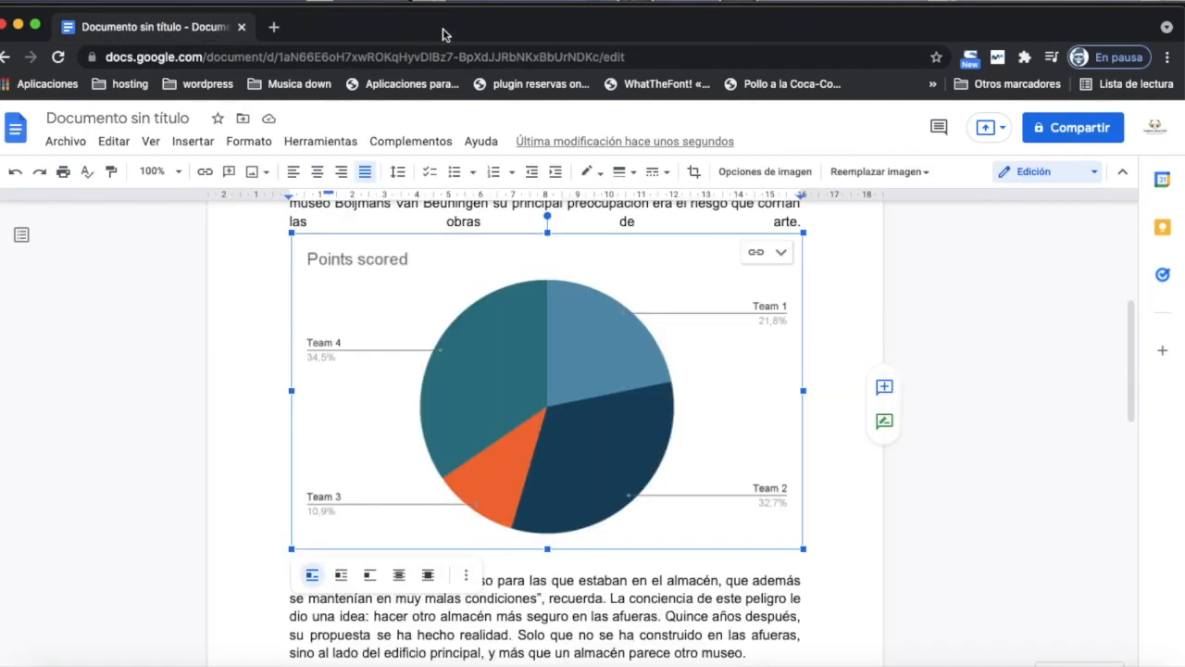
pyautogui.doubleClick(625, 350)
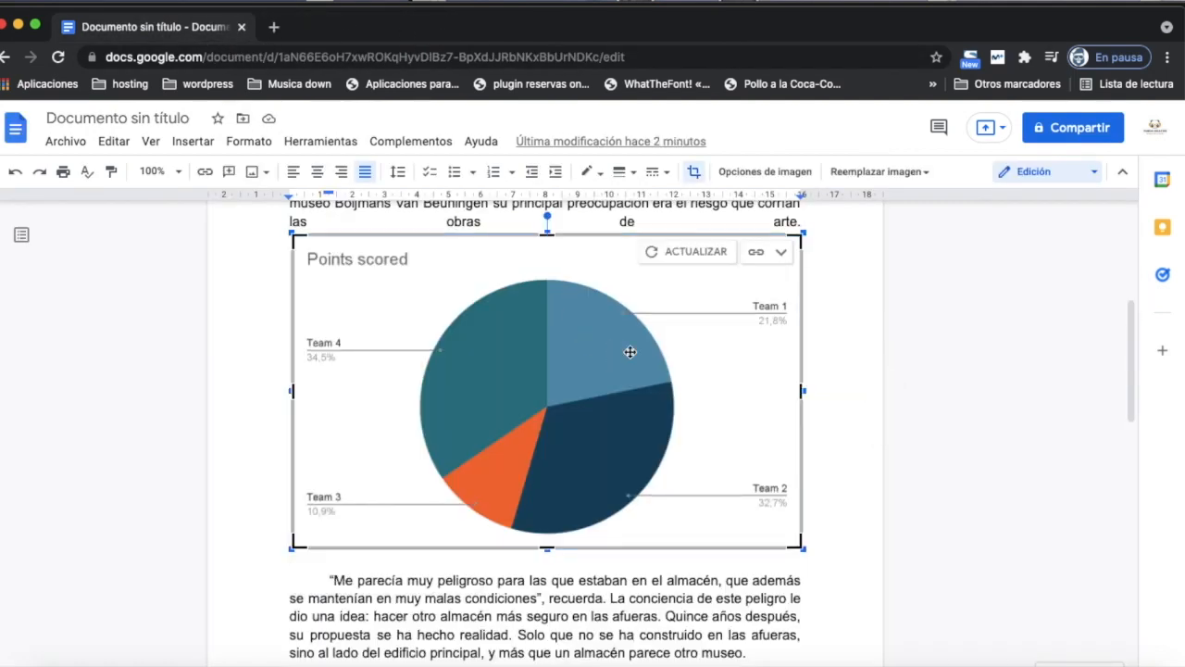
pyautogui.click(816, 302)
pyautogui.scroll(1, 564, 386)
pyautogui.click(485, 410)
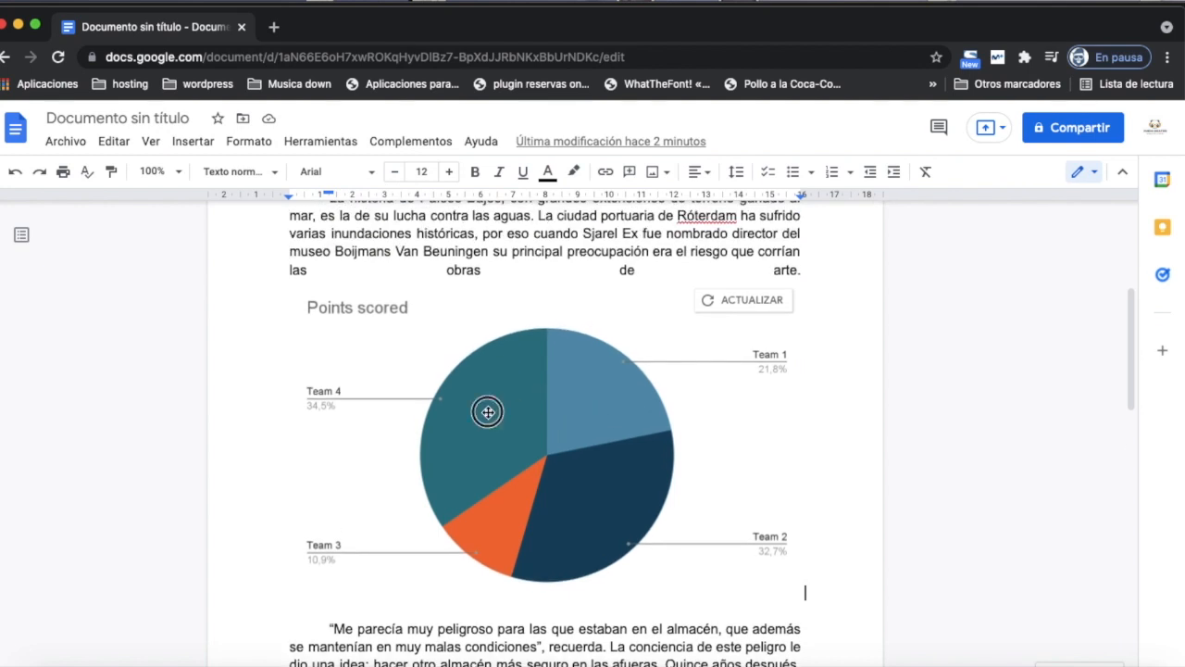
pyautogui.click(696, 300)
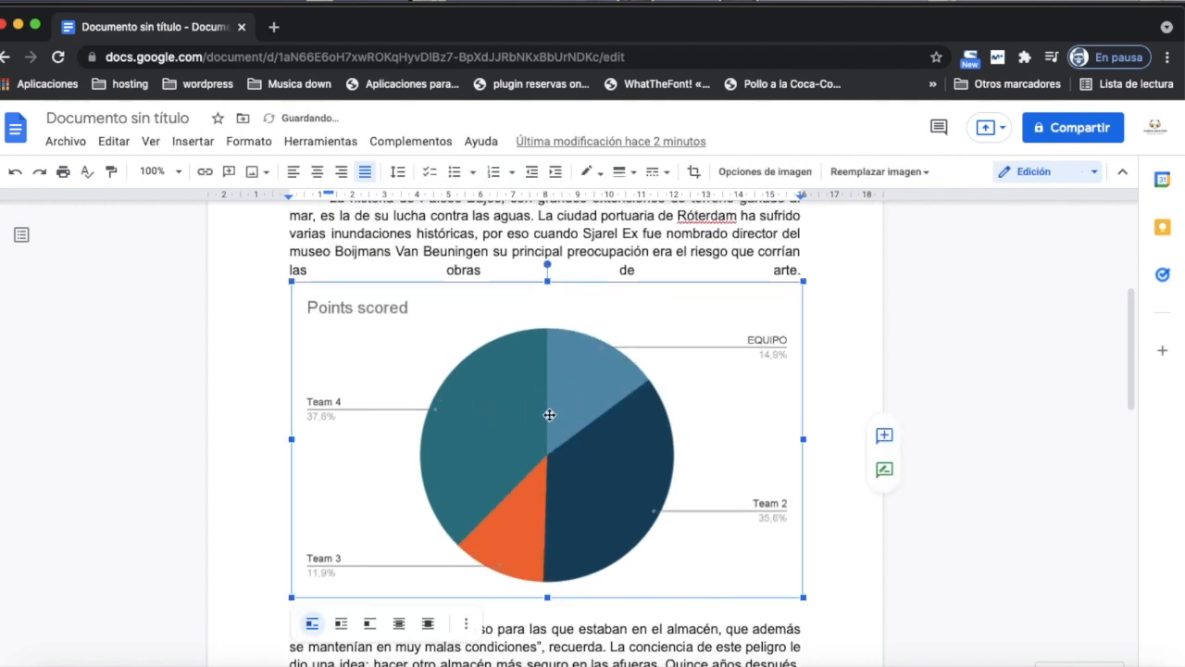
# - Open the source spreadsheet of the linked pie chart in the document
pyautogui.click(384, 309)
pyautogui.doubleClick(384, 310)
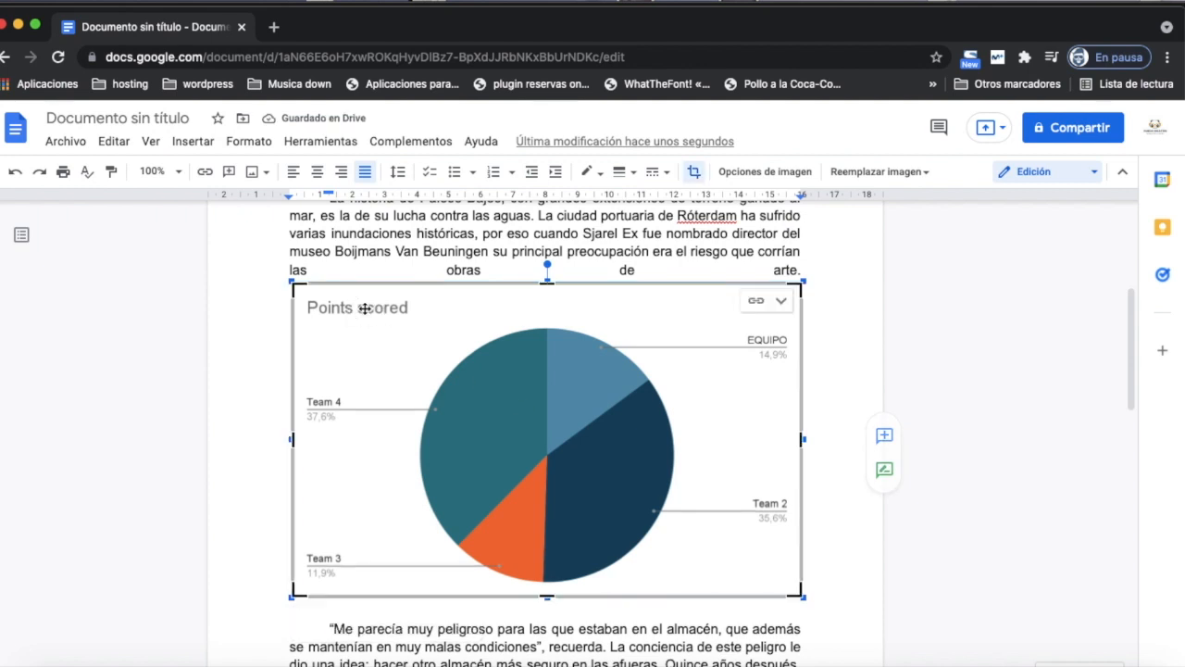
pyautogui.click(781, 300)
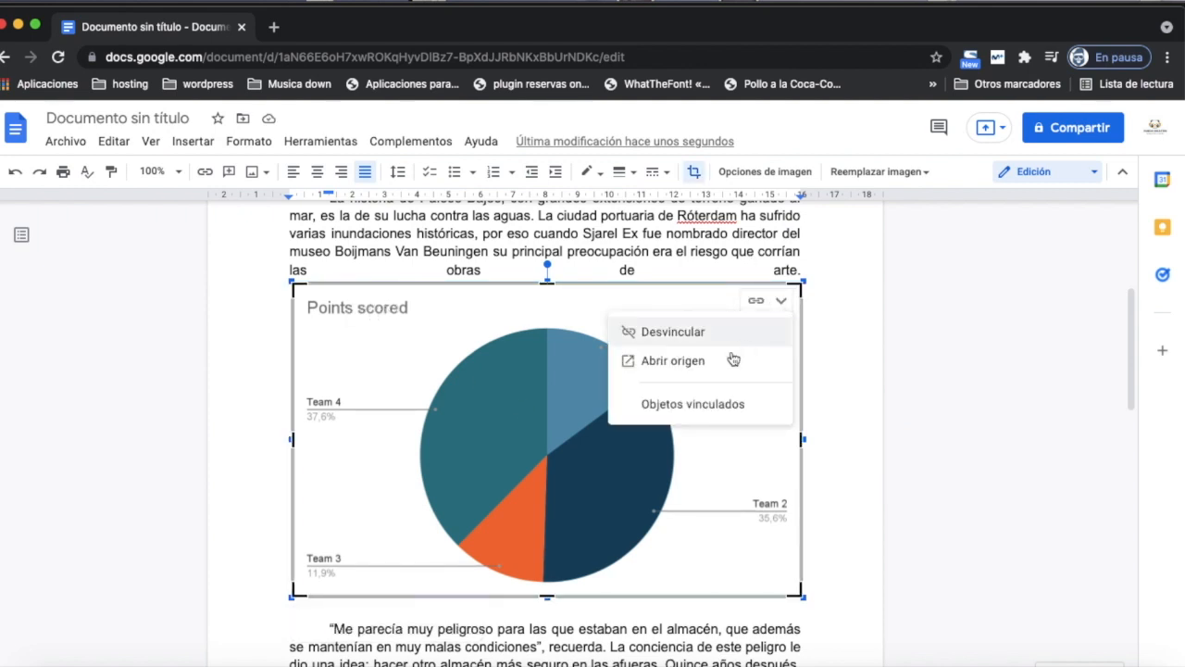
pyautogui.click(673, 360)
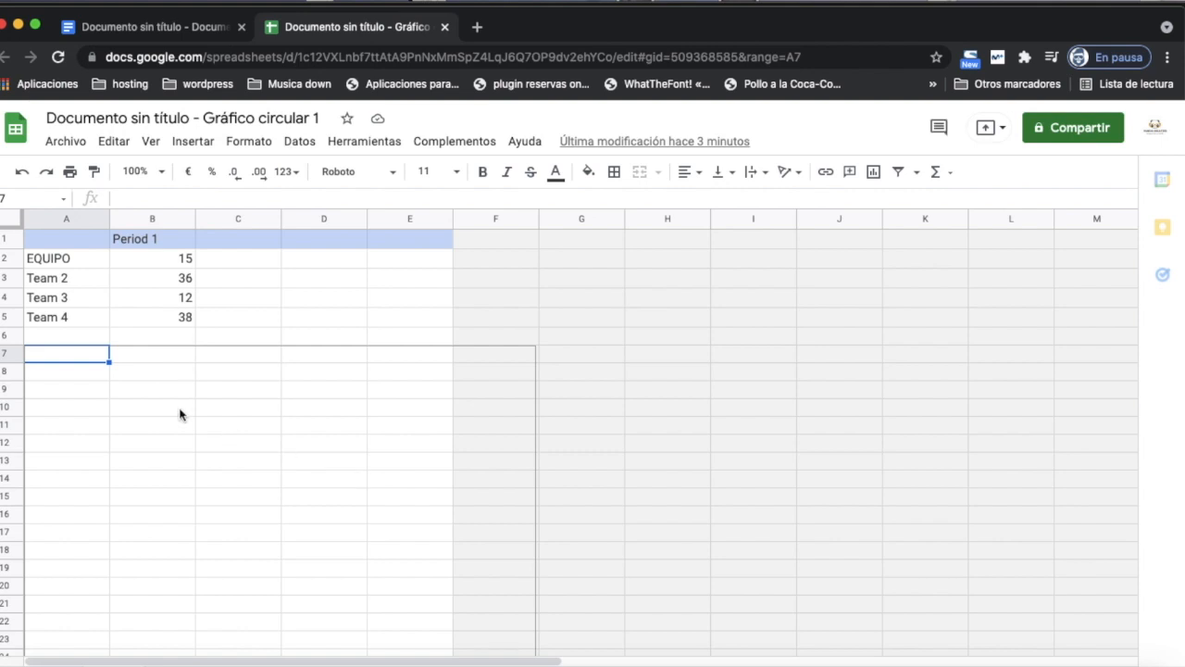
# - Change the pie chart's title from the source spreadsheet to GRÁFICO
pyautogui.click(132, 377)
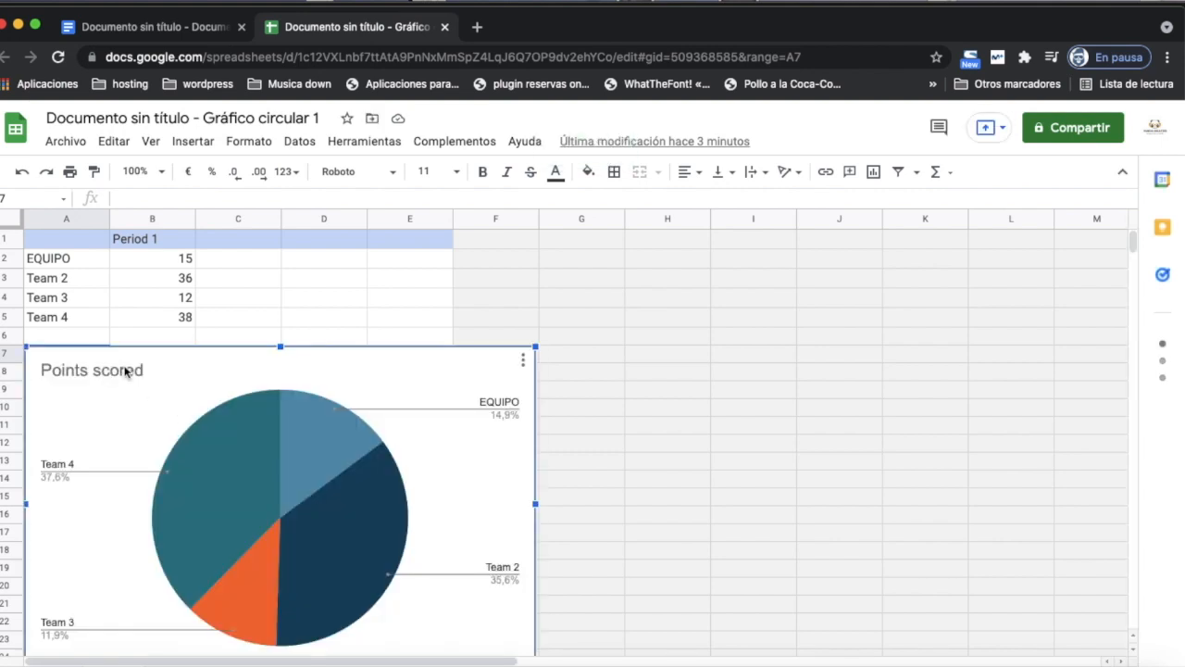
pyautogui.click(134, 376)
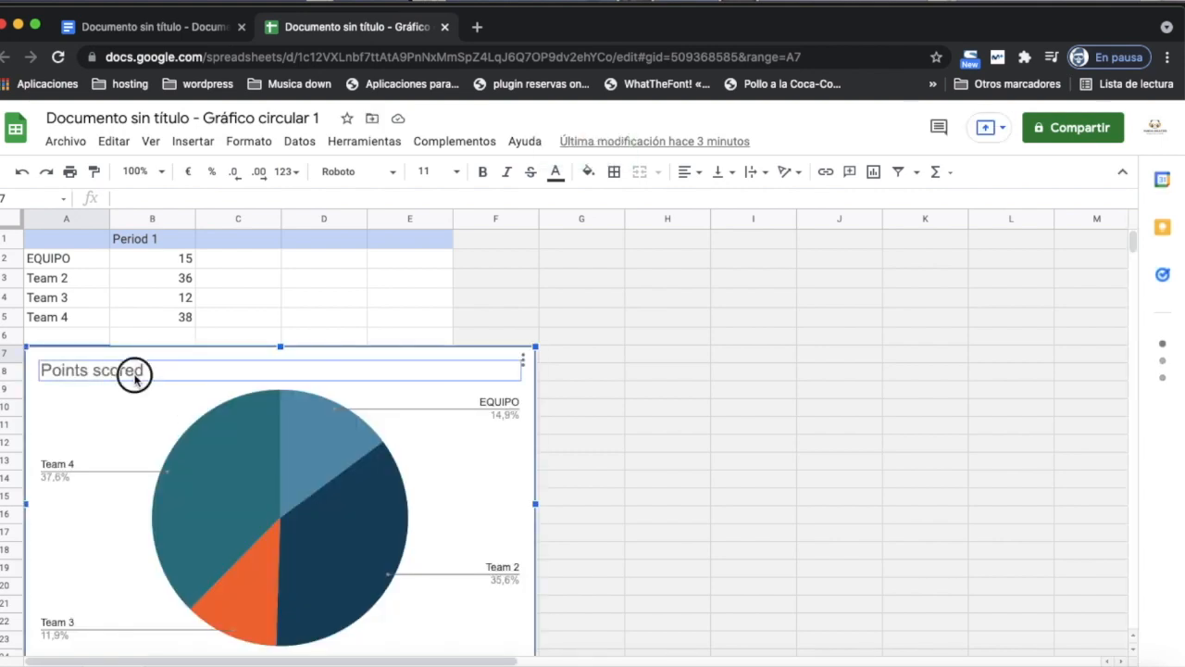
pyautogui.doubleClick(139, 370)
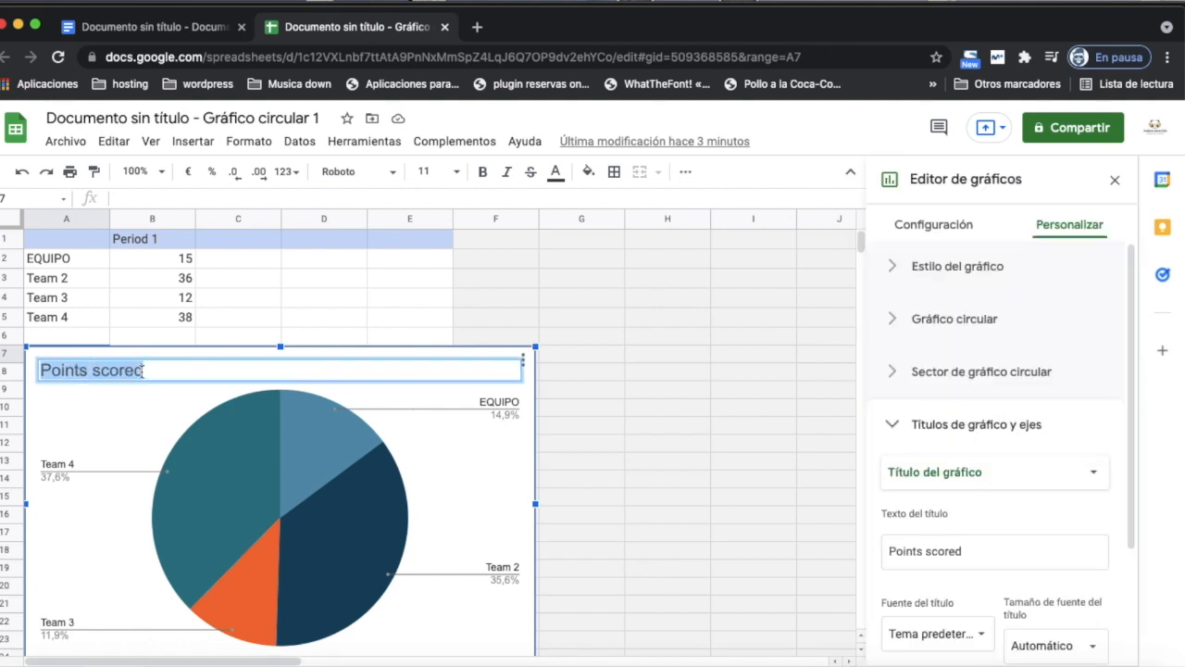
pyautogui.press('BackSpace')
pyautogui.write('GRÁFICO')
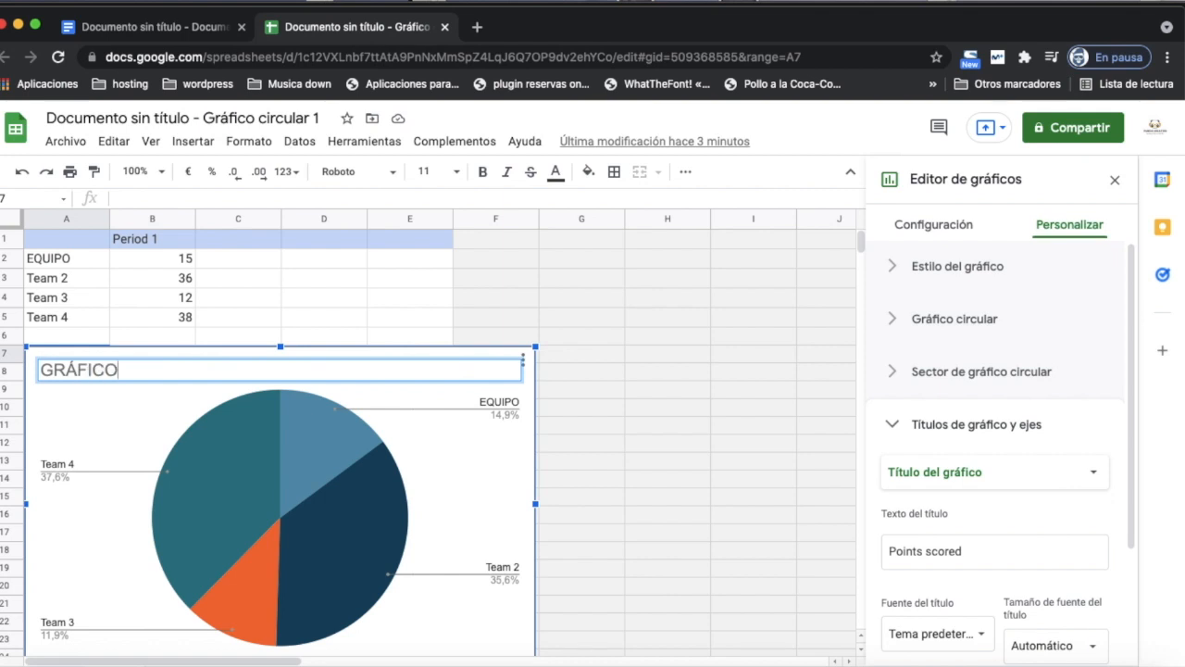
pyautogui.click(437, 317)
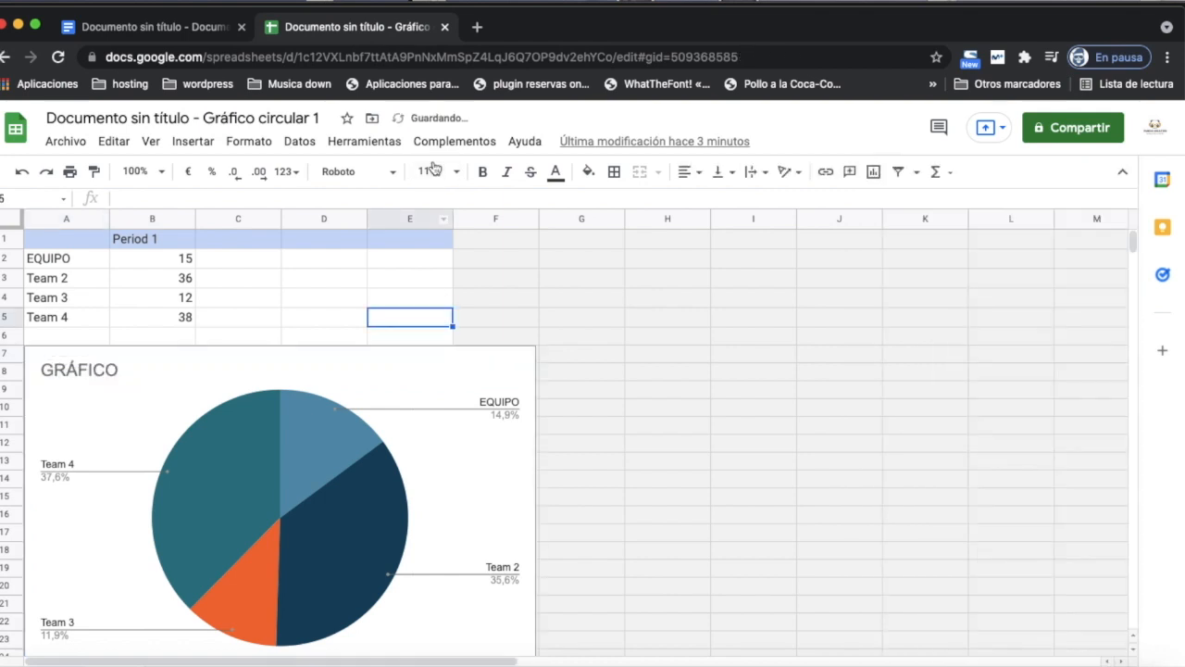
# - Close the source spreadsheet and update the linked chart in the document with the edited title
pyautogui.click(445, 27)
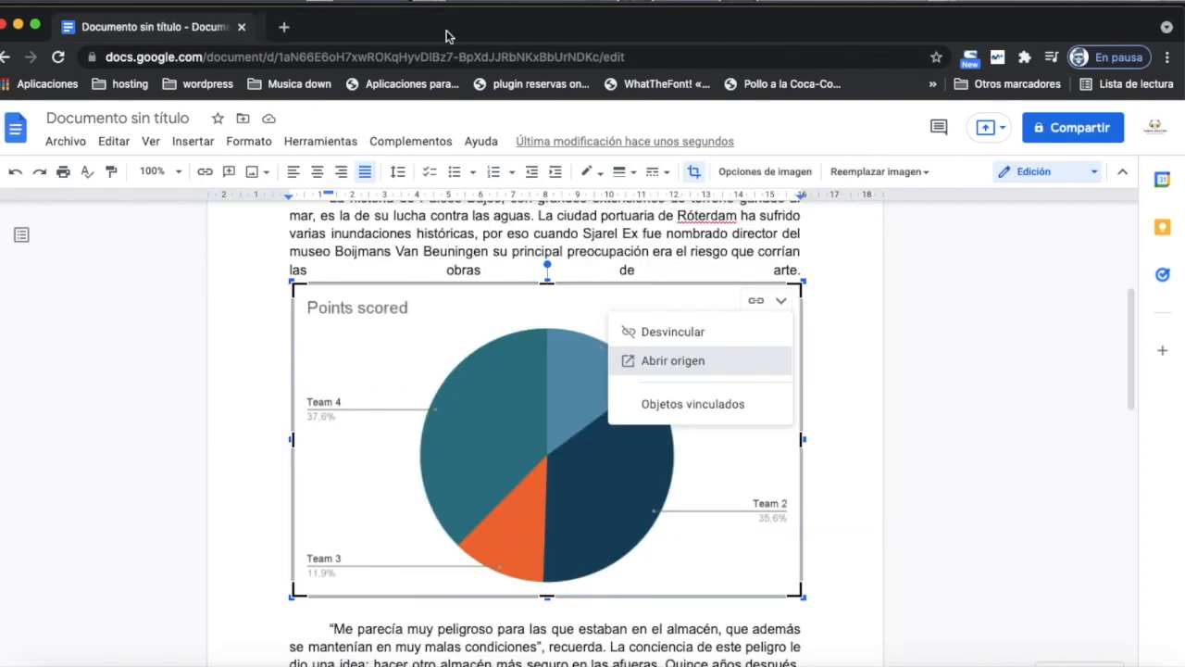
pyautogui.click(693, 304)
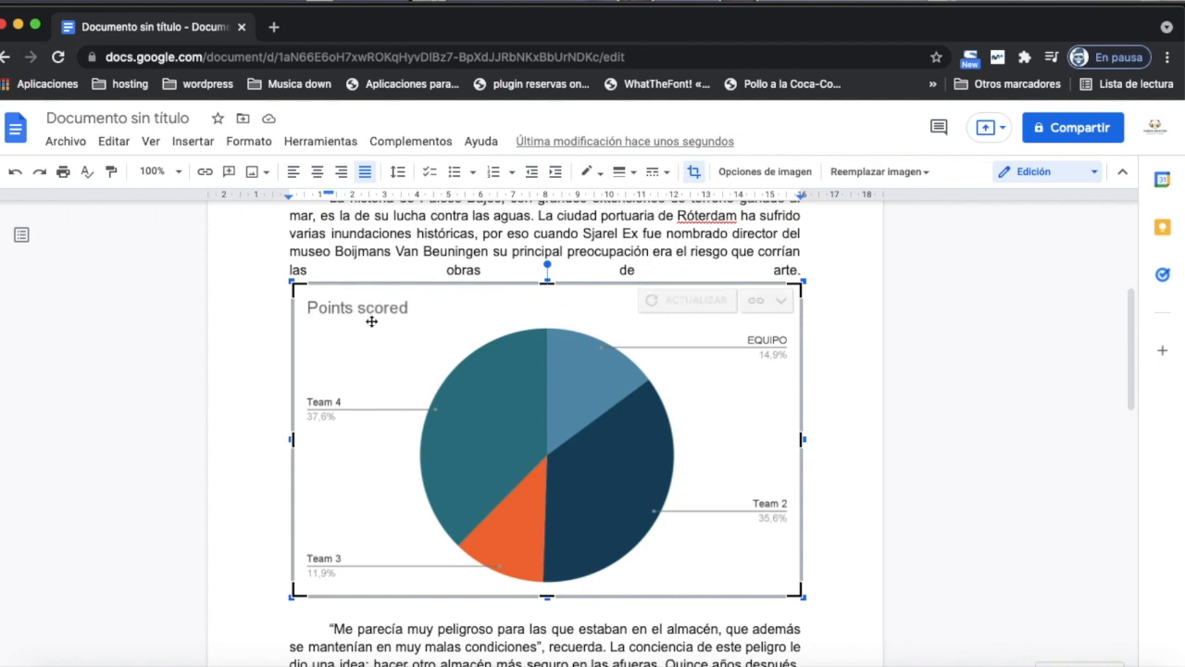
pyautogui.scroll(-1, 670, 377)
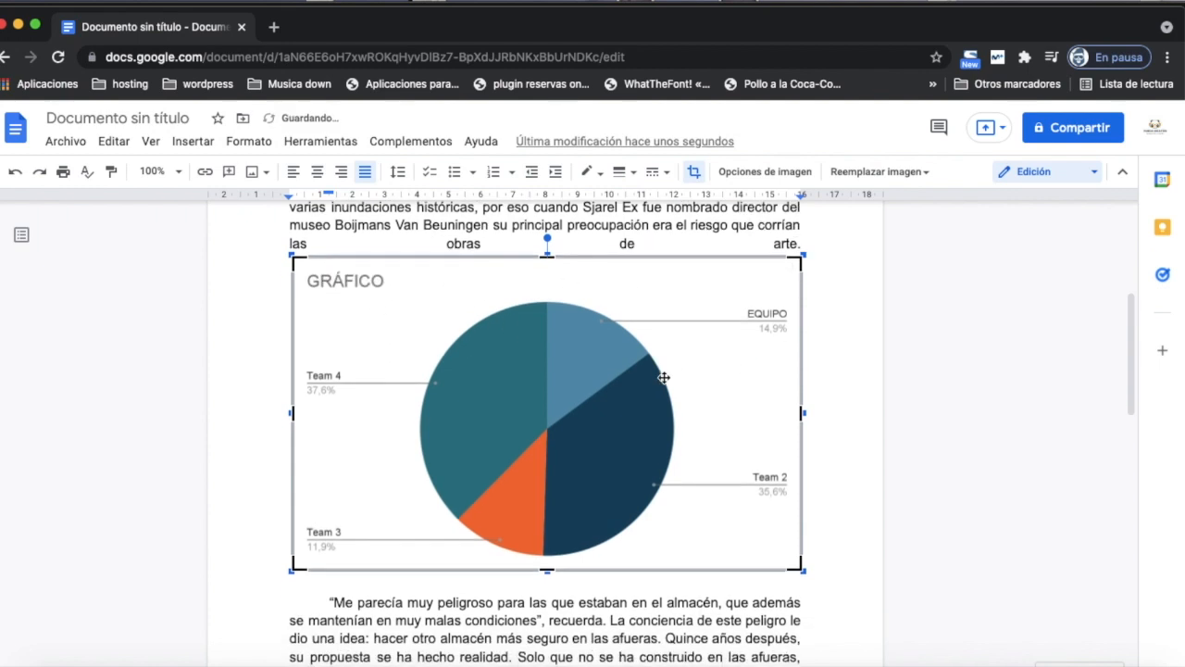
# - Try cropping the chart from its upper-right corner and enlarging it, and undo both changes
pyautogui.moveTo(799, 243); pyautogui.dragTo(748, 289)
pyautogui.click(838, 270)
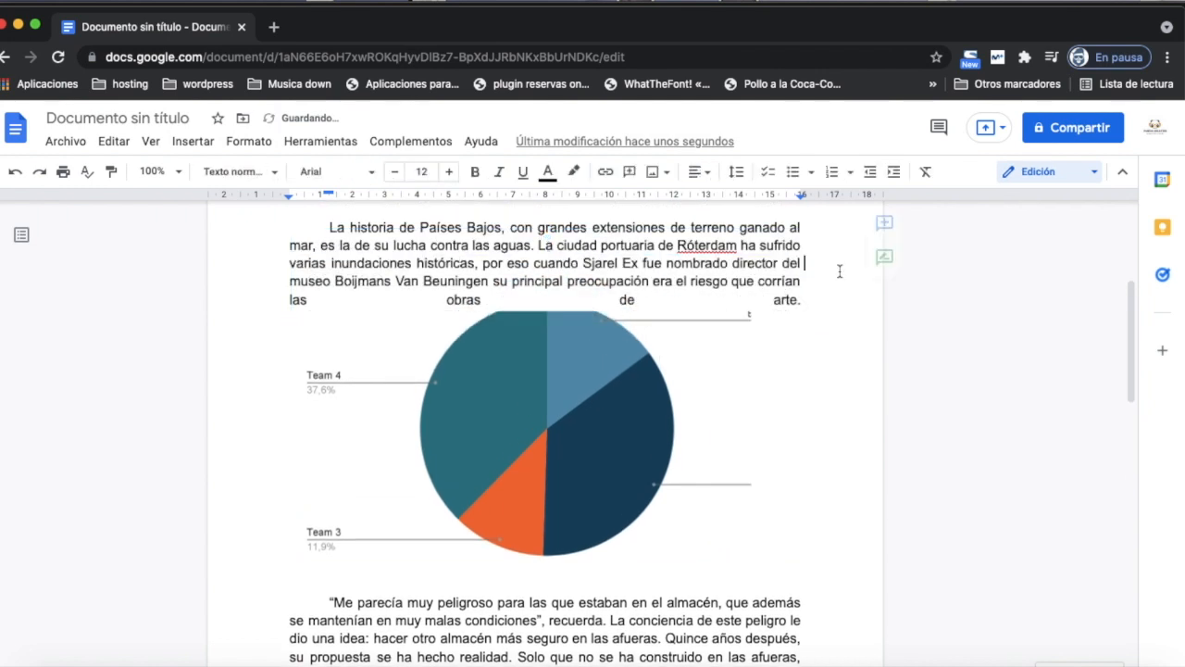
pyautogui.click(558, 381)
pyautogui.moveTo(751, 311); pyautogui.dragTo(815, 311)
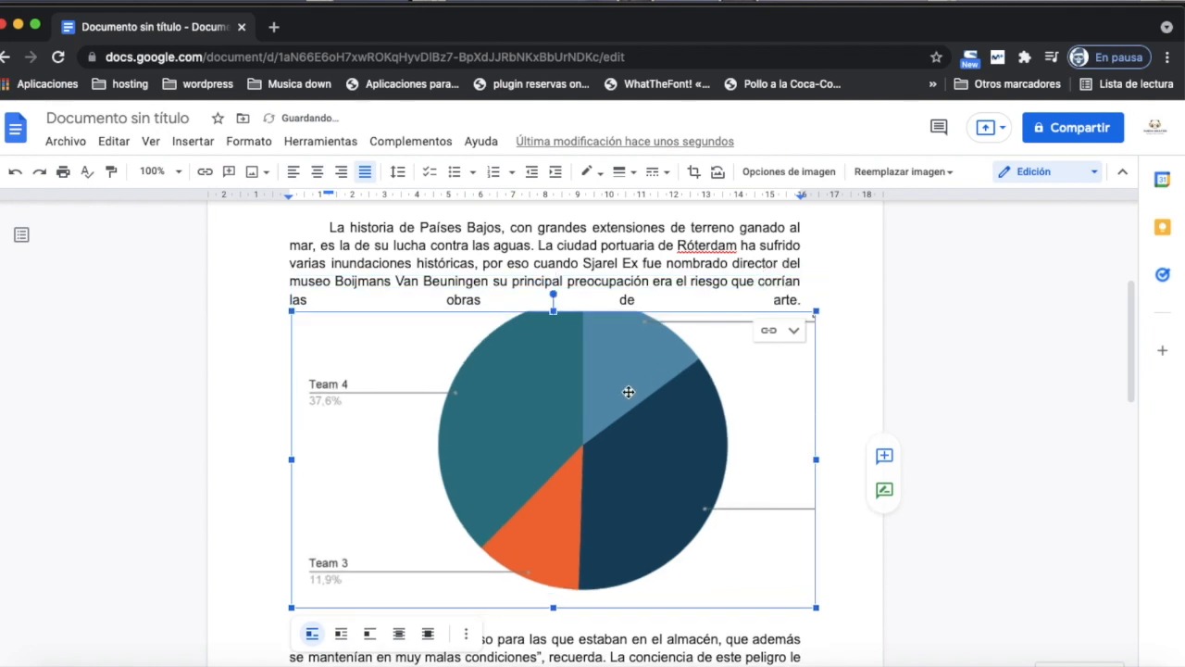
pyautogui.press('super+z')
pyautogui.press('super+z')
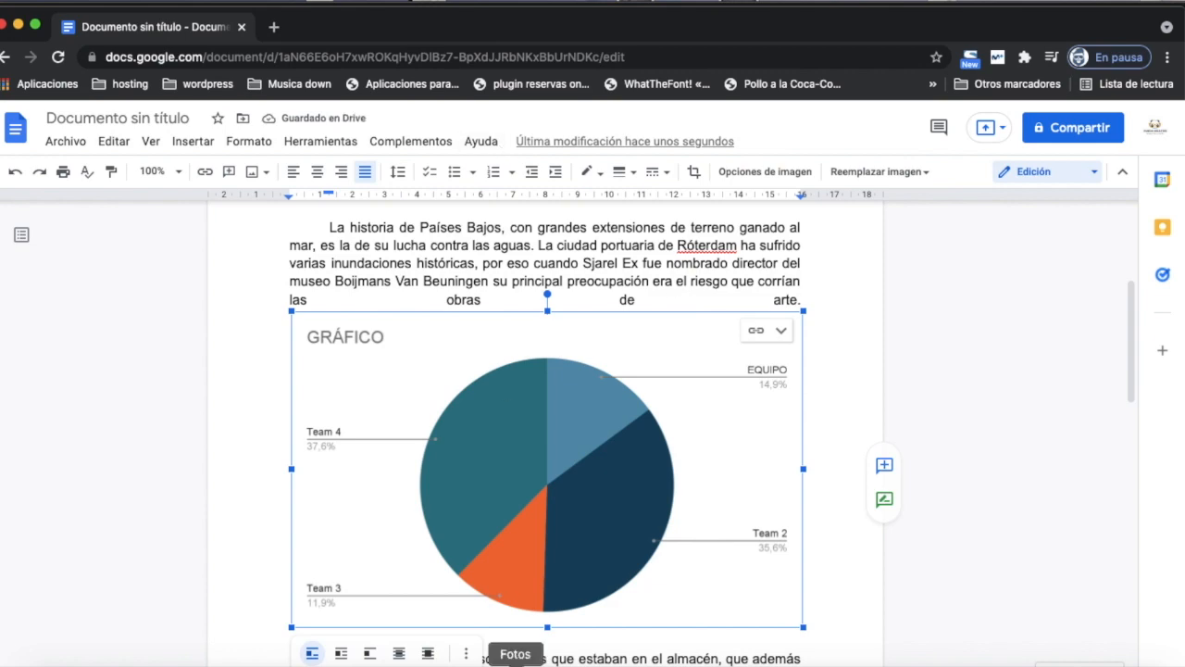
# - Switch to the Word document ejercicio_pruebas and insert a basic 2D pie chart
pyautogui.click(555, 663)
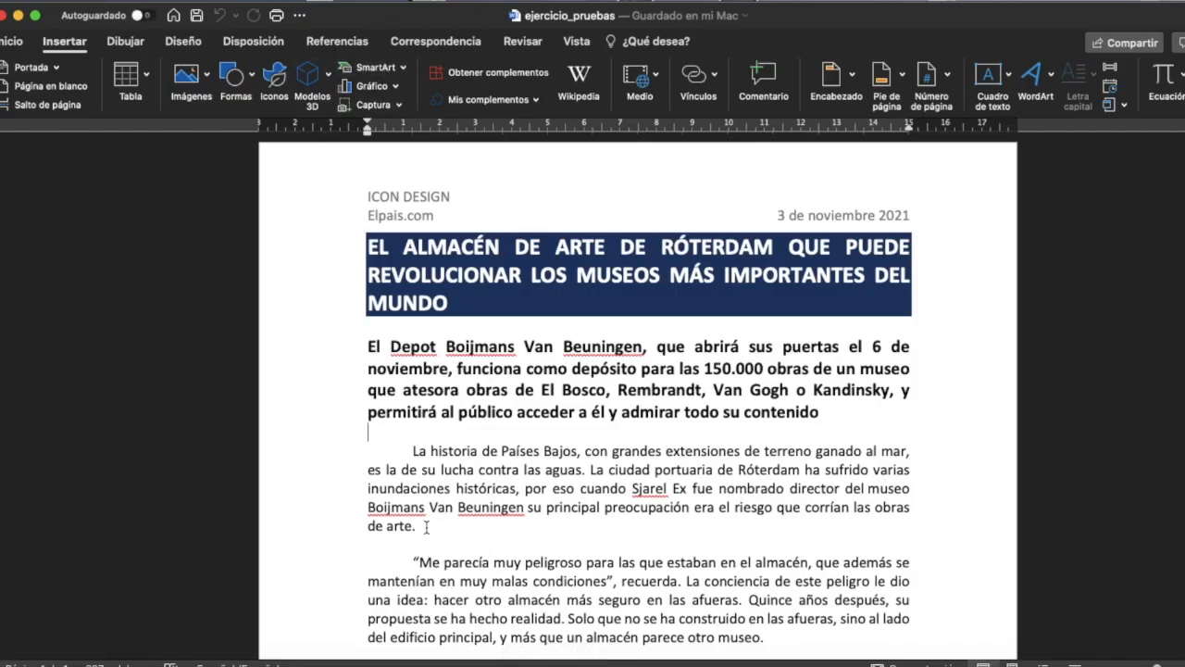
pyautogui.click(393, 85)
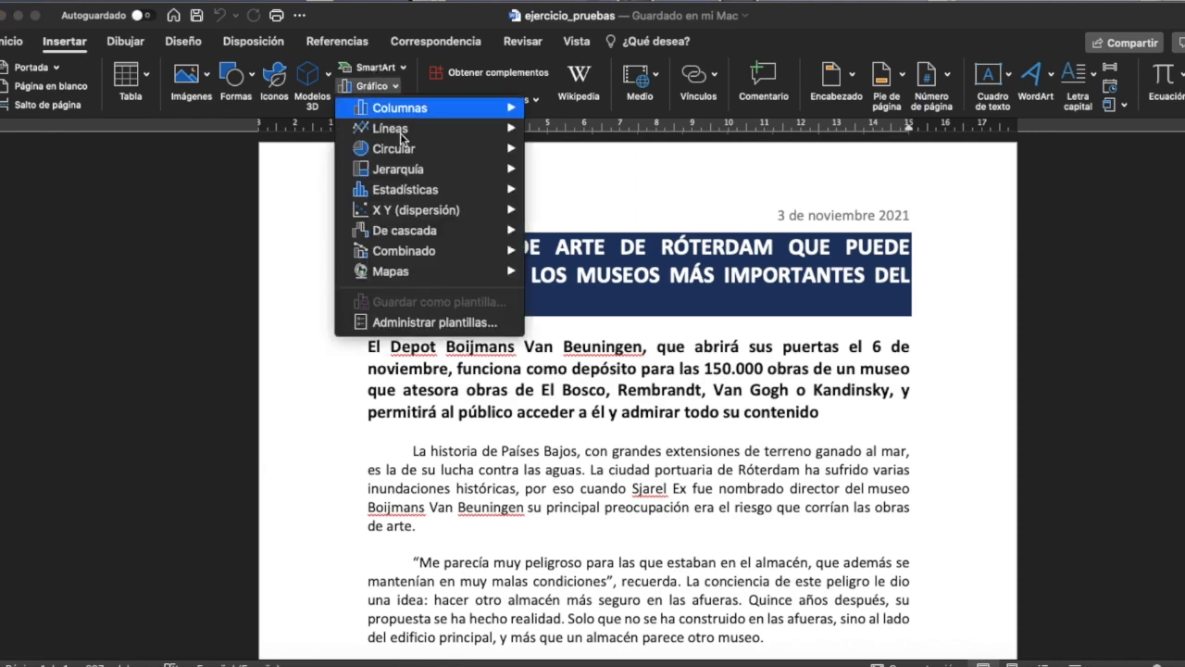
pyautogui.moveTo(443, 159)
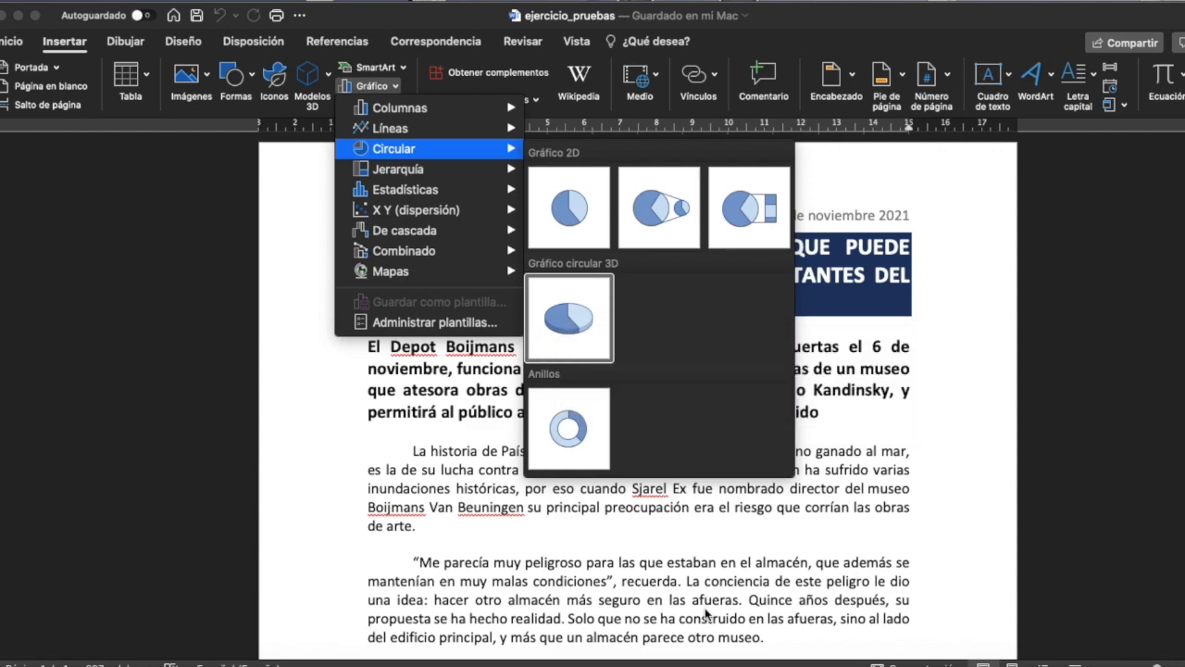
pyautogui.click(594, 227)
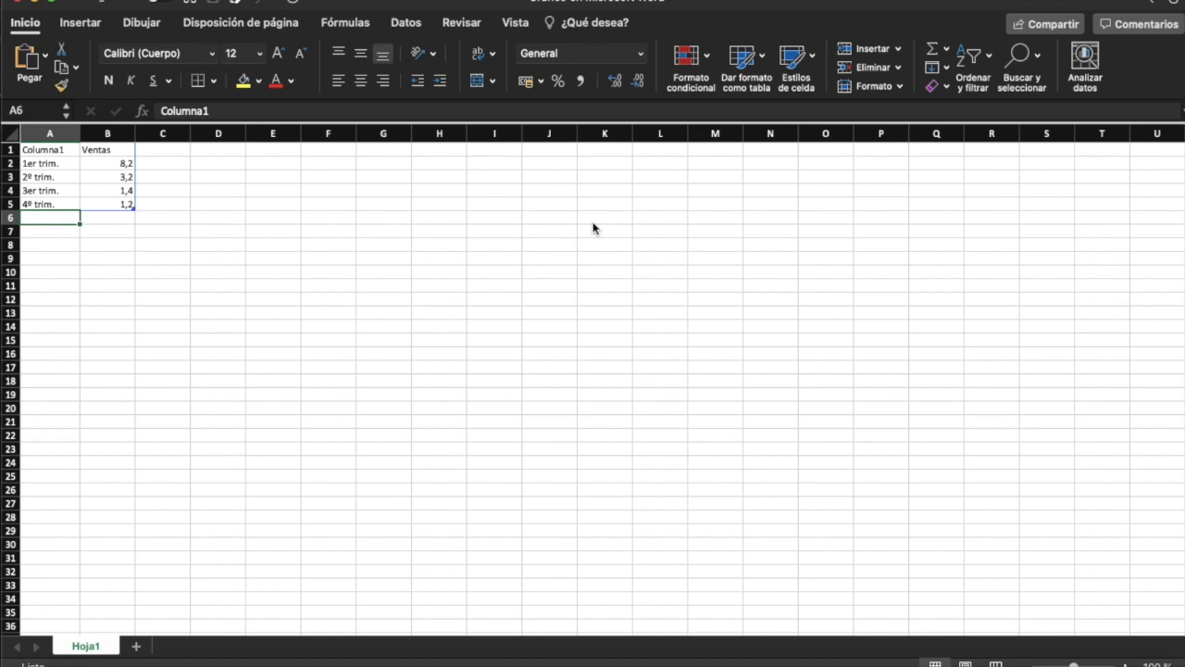
# - Review the chart's data sheet, checking the quarter labels in column A and their values in column B
pyautogui.click(130, 165)
pyautogui.click(127, 203)
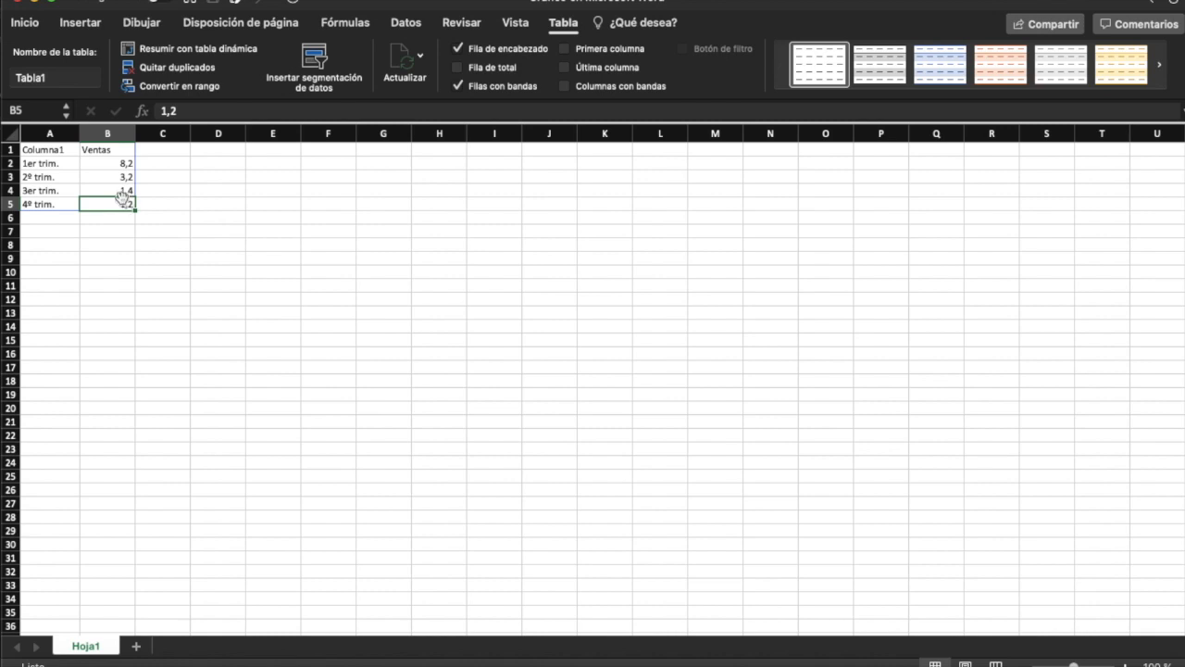
pyautogui.click(45, 161)
pyautogui.click(45, 190)
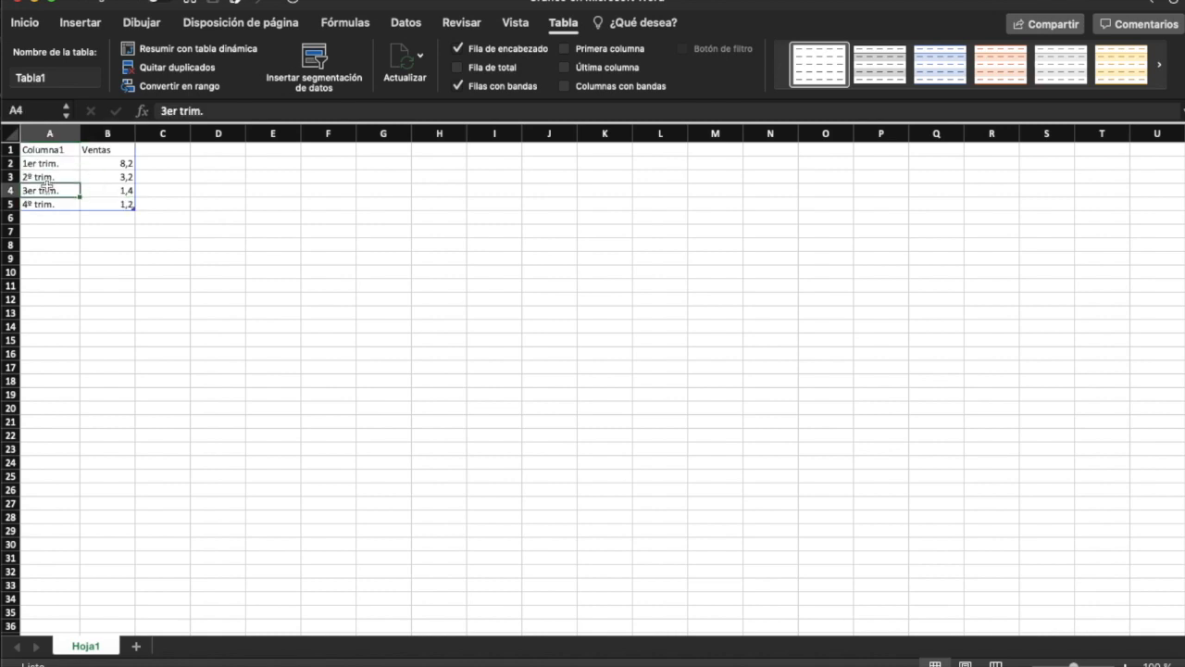
pyautogui.click(111, 164)
pyautogui.click(113, 204)
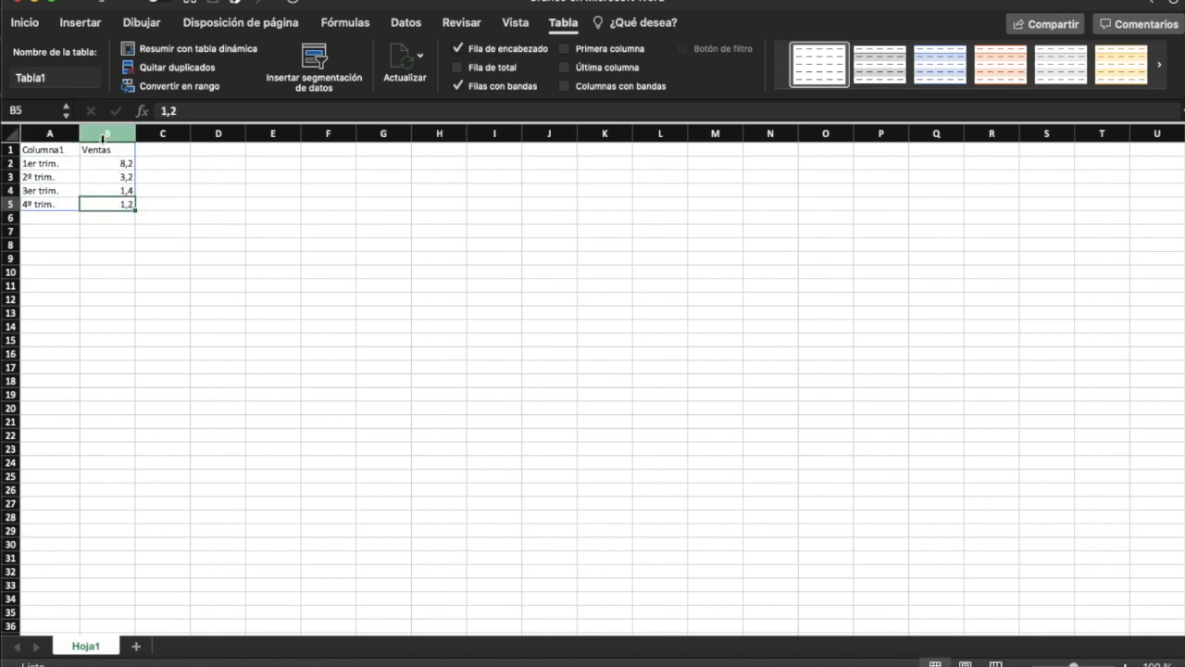
# - Replace the series header in cell B1 with COMPRAS and close the chart's data sheet
pyautogui.click(104, 137)
pyautogui.click(101, 148)
pyautogui.click(103, 149)
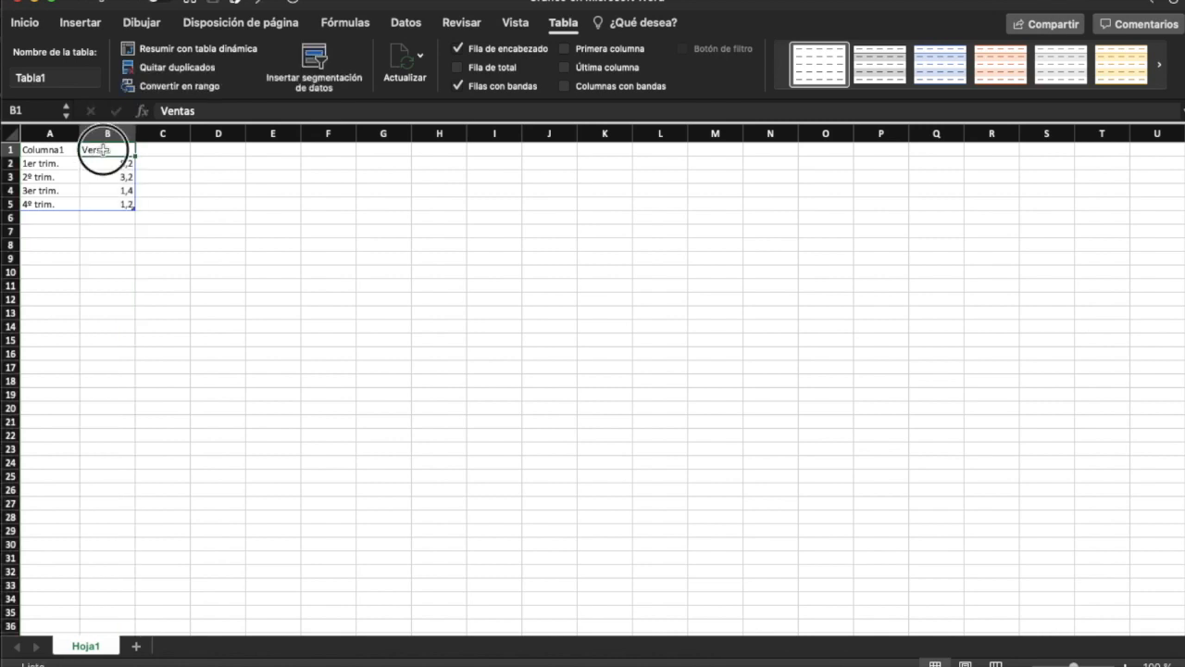
pyautogui.doubleClick(118, 150)
pyautogui.press('Escape')
pyautogui.click(118, 150)
pyautogui.doubleClick(178, 109)
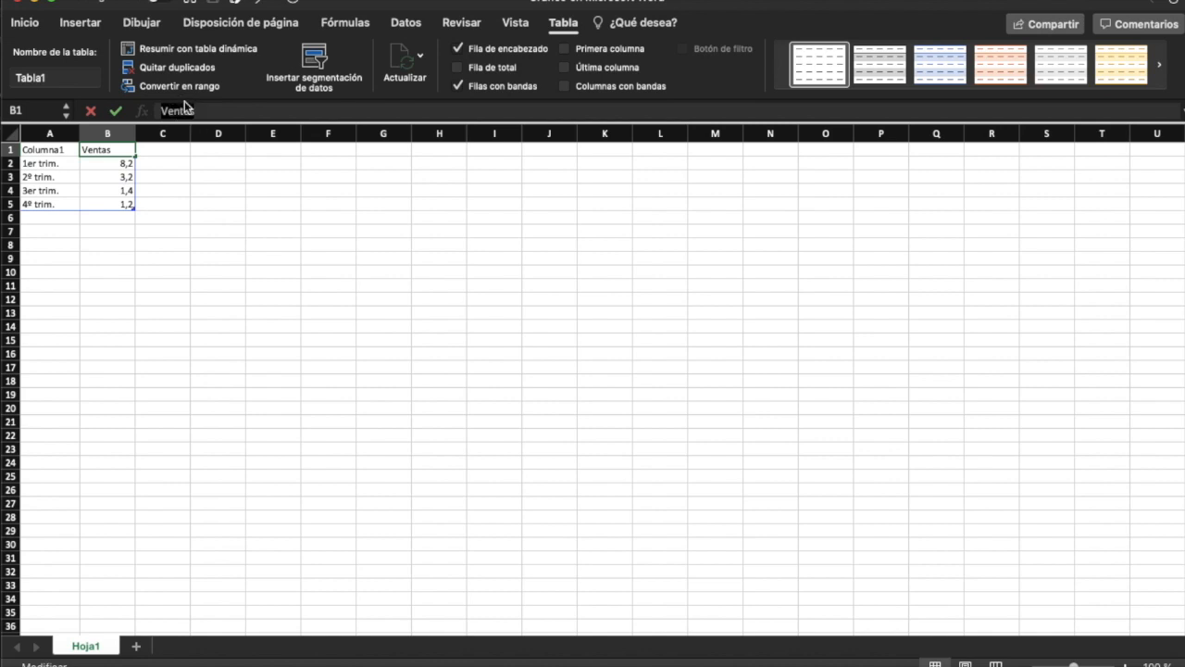
pyautogui.press('BackSpace')
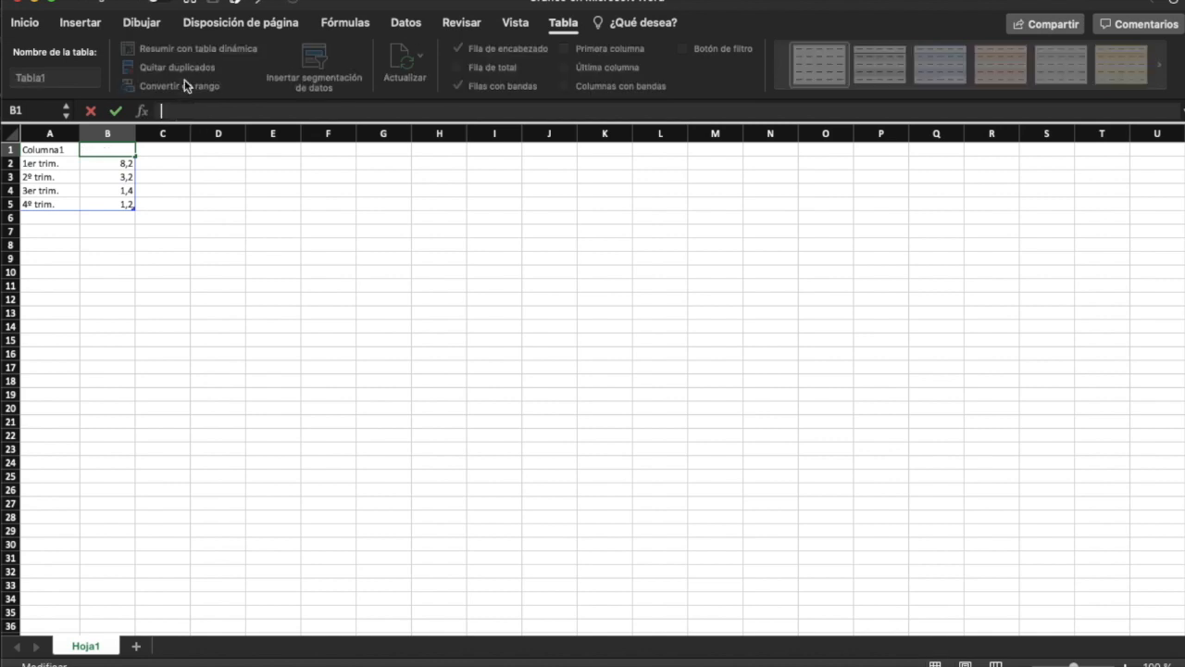
pyautogui.write('COMPRAS')
pyautogui.click(106, 243)
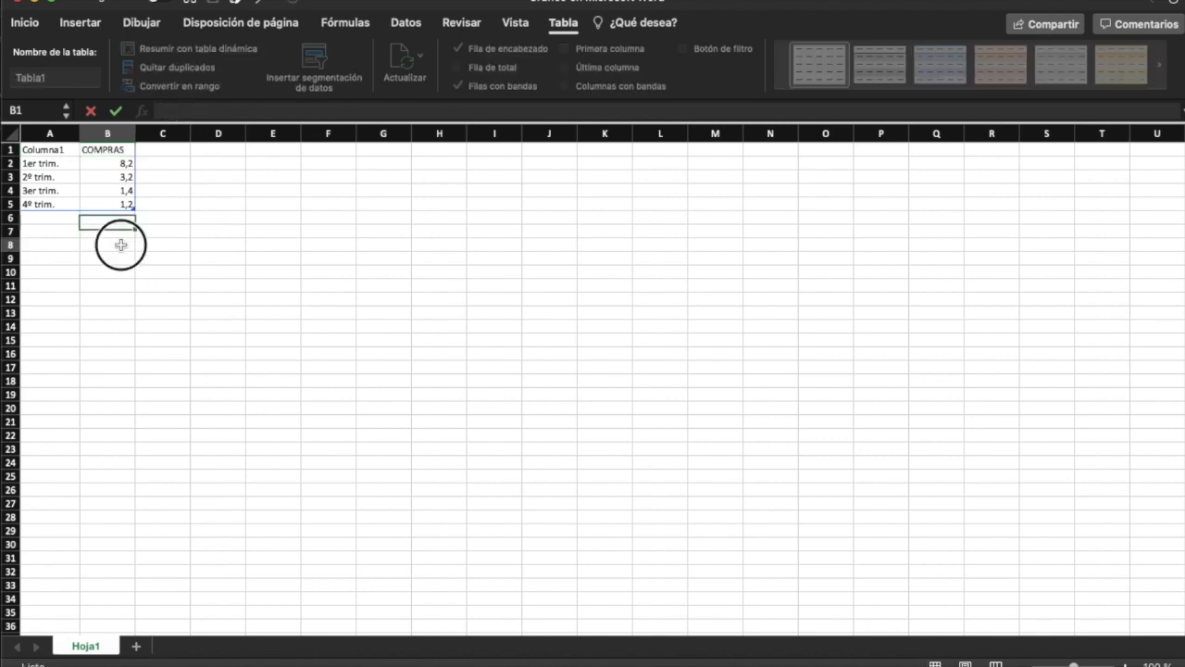
pyautogui.click(20, 5)
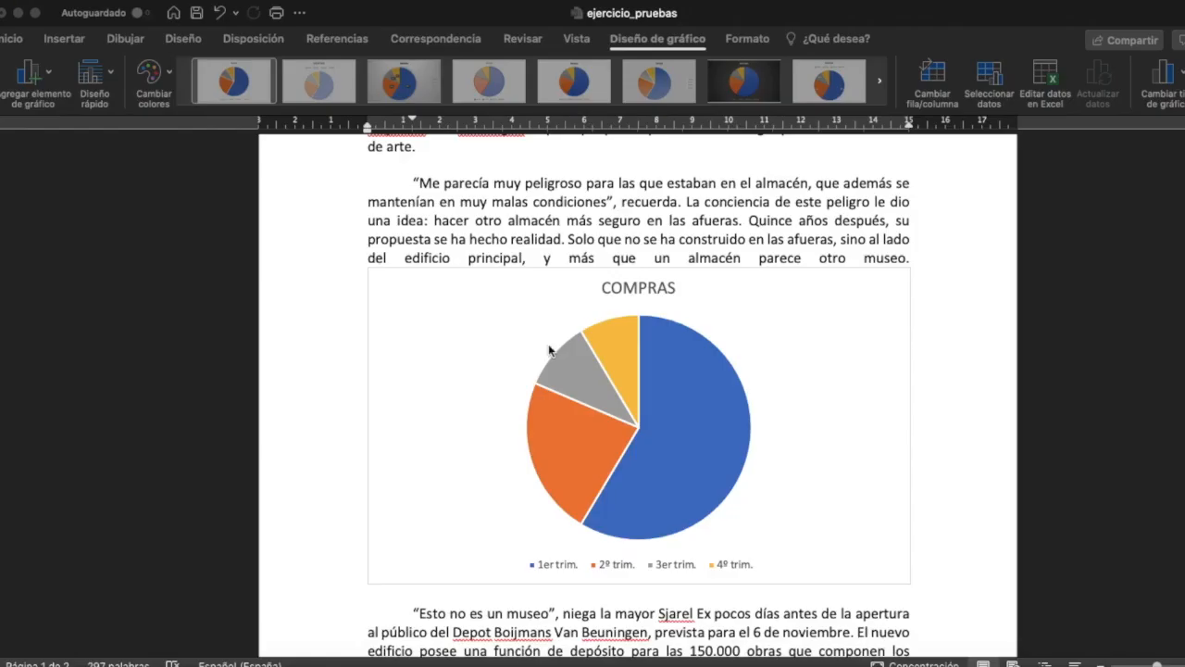
# - Select the pie chart in the Word document, reopen its data in Excel and close it again
pyautogui.click(656, 390)
pyautogui.scroll(-1, 745, 410)
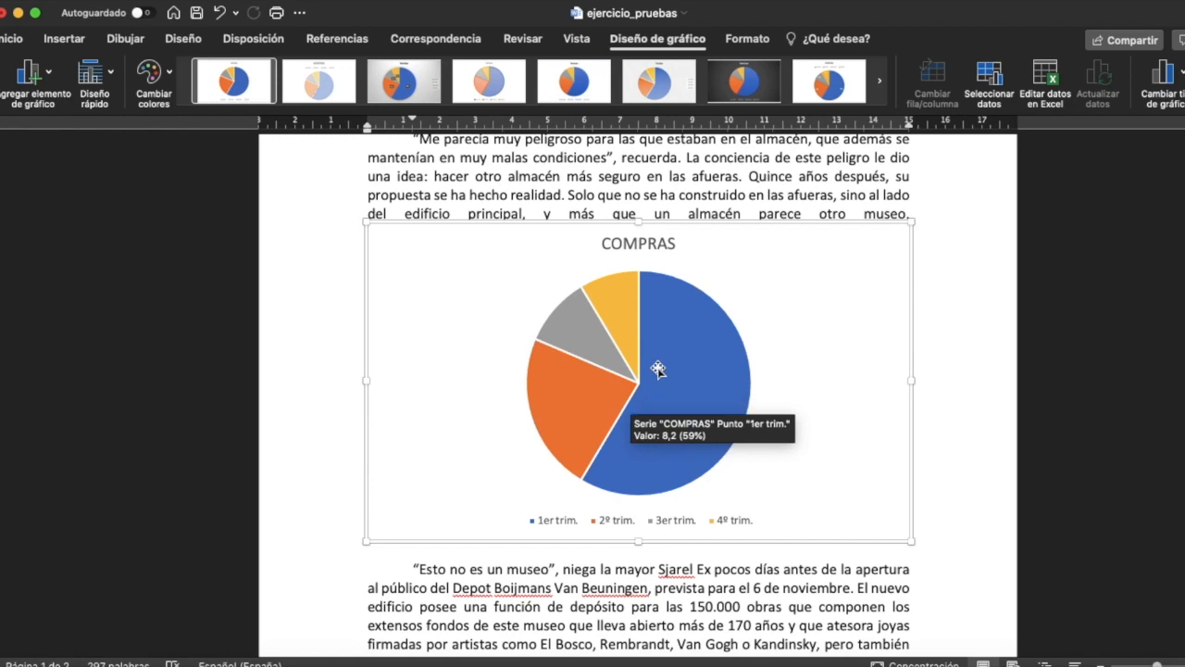
pyautogui.click(1050, 83)
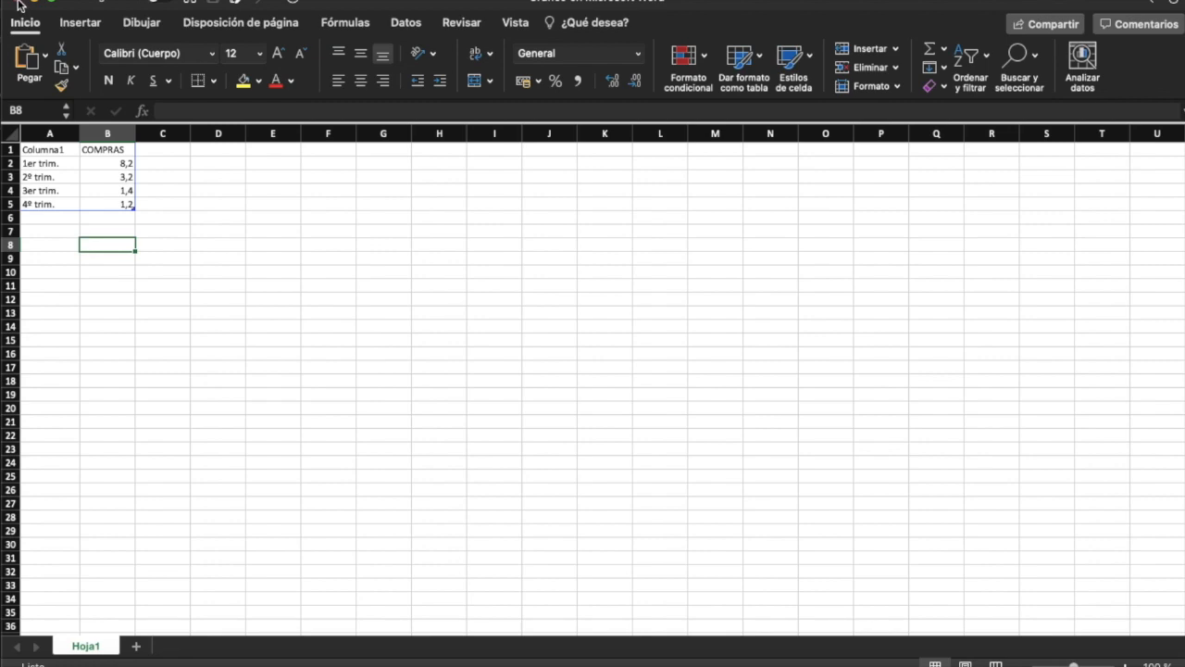
pyautogui.click(15, 5)
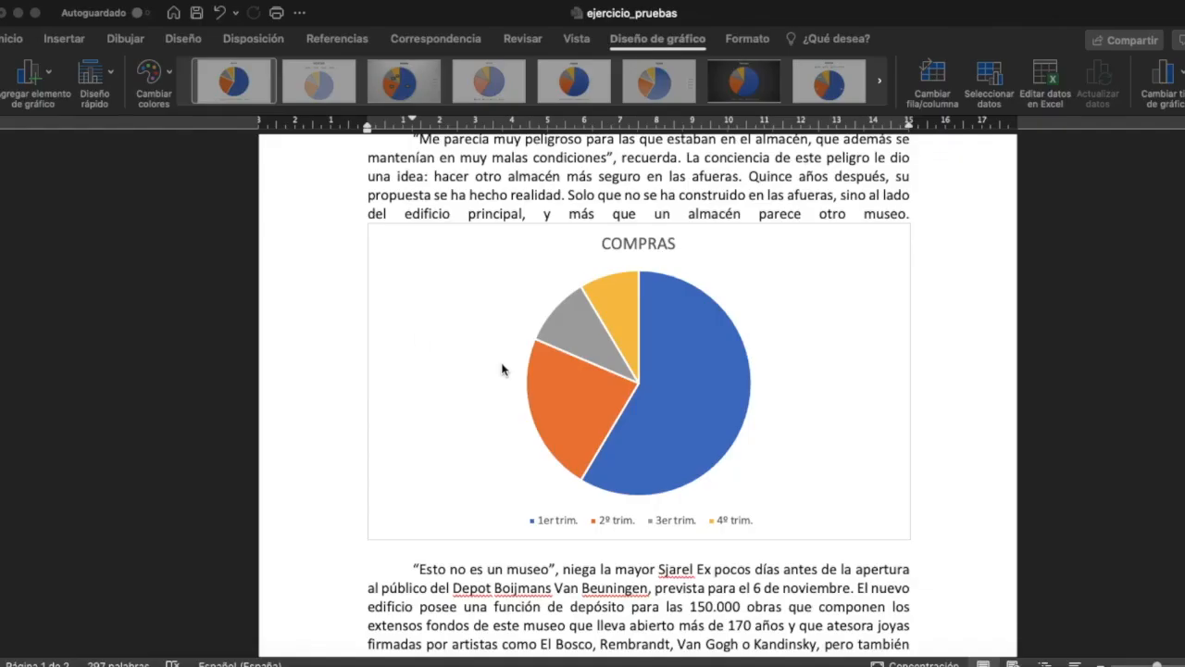
# - Look through the color palettes, quick layouts and additional chart styles offered for the pie chart
pyautogui.click(150, 74)
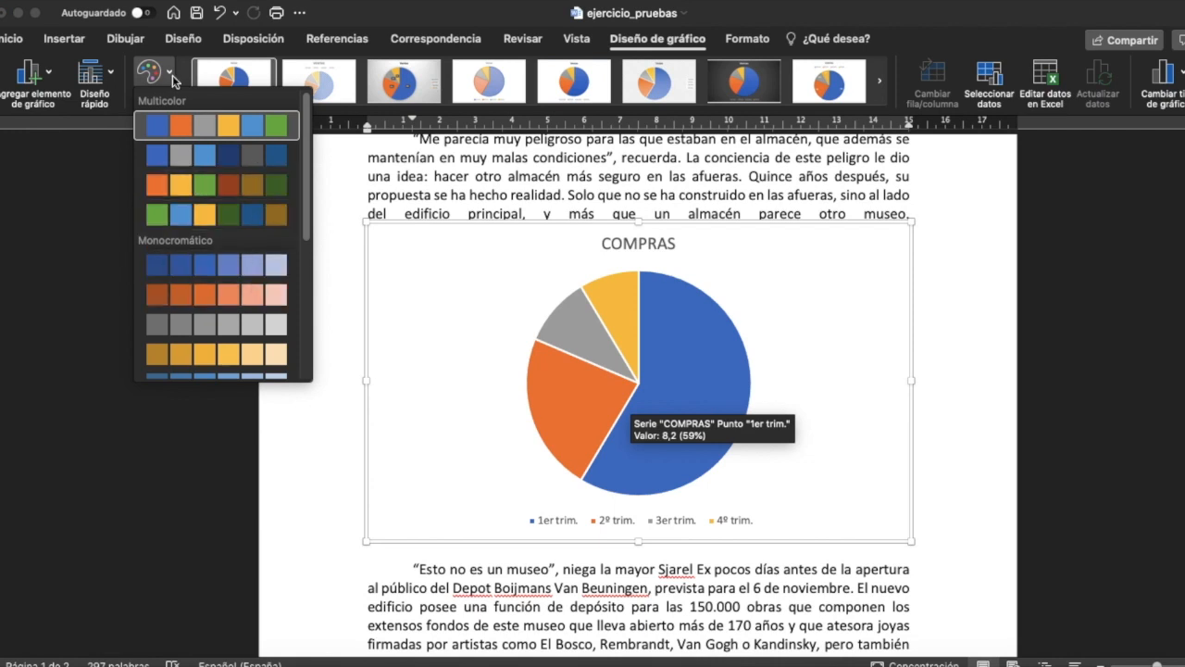
pyautogui.click(112, 72)
pyautogui.click(112, 73)
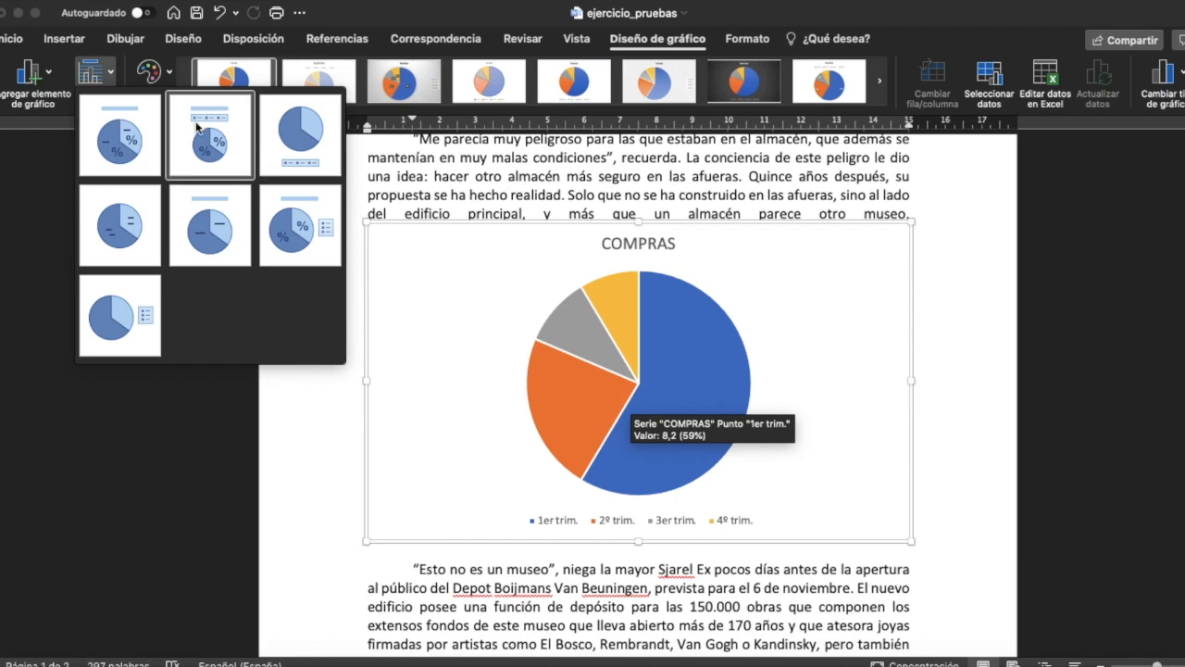
pyautogui.click(879, 80)
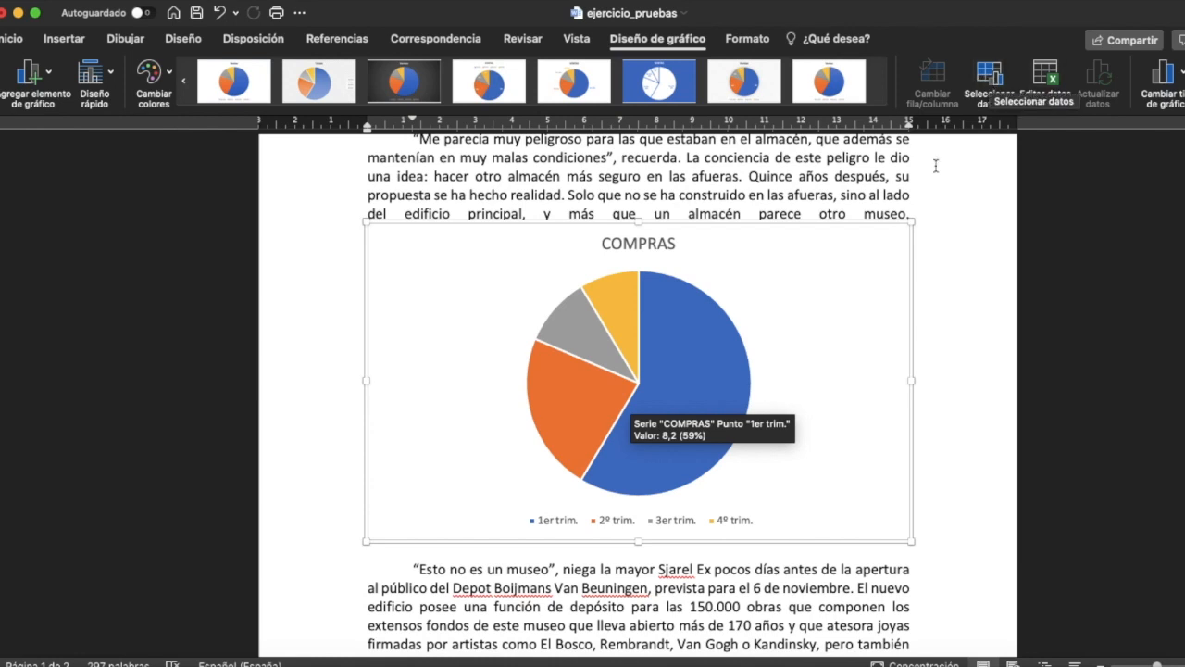
# - Shrink the pie chart to about 10 cm wide from its upper-right corner and deselect it
pyautogui.moveTo(907, 221); pyautogui.dragTo(737, 306)
pyautogui.click(840, 297)
# - Insert the first process SmartArt, three boxes joined by arrows, after the last paragraph and move its text window beside the diagram
pyautogui.scroll(-3, 756, 412)
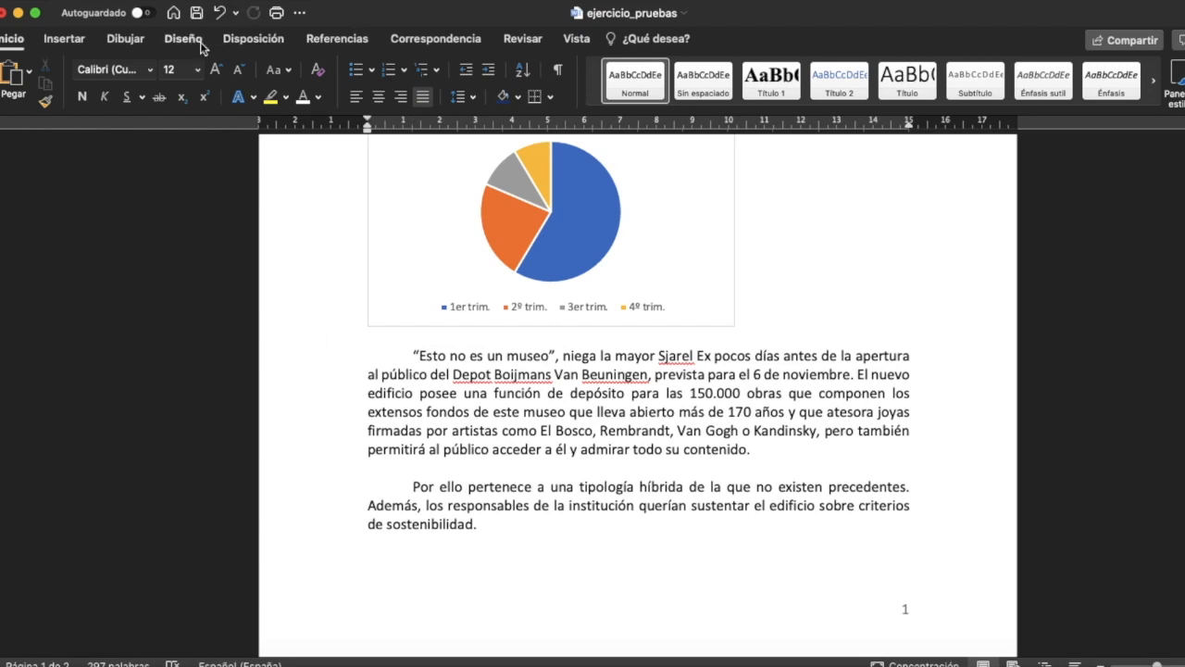
pyautogui.click(73, 38)
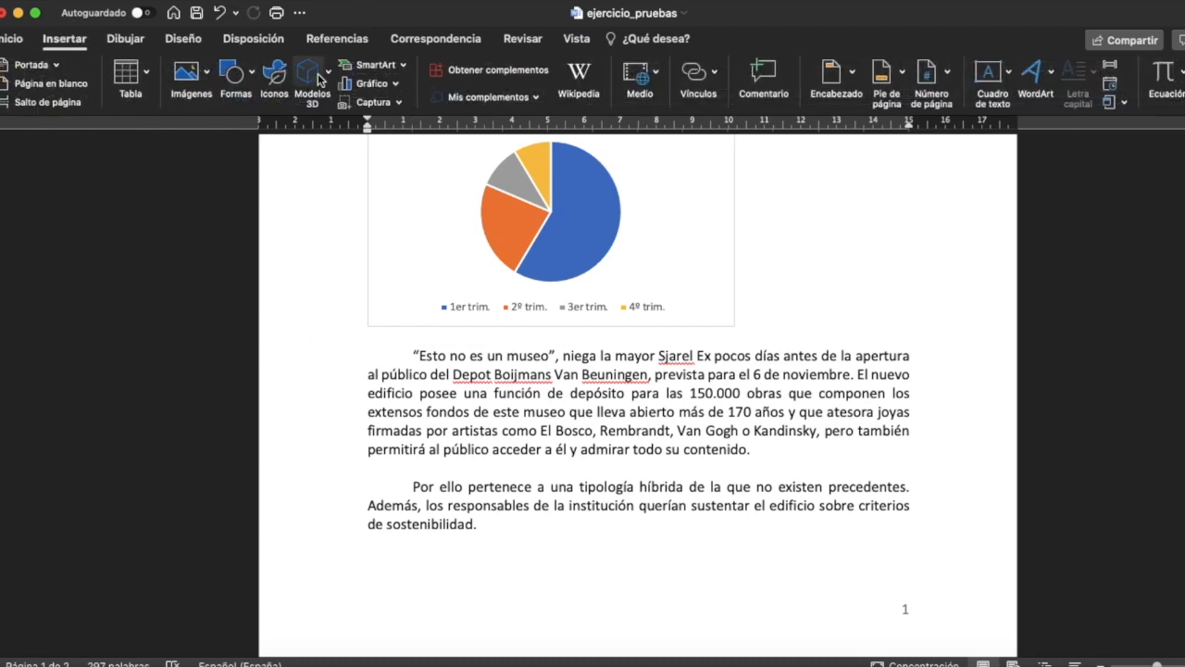
pyautogui.click(400, 70)
pyautogui.moveTo(419, 109)
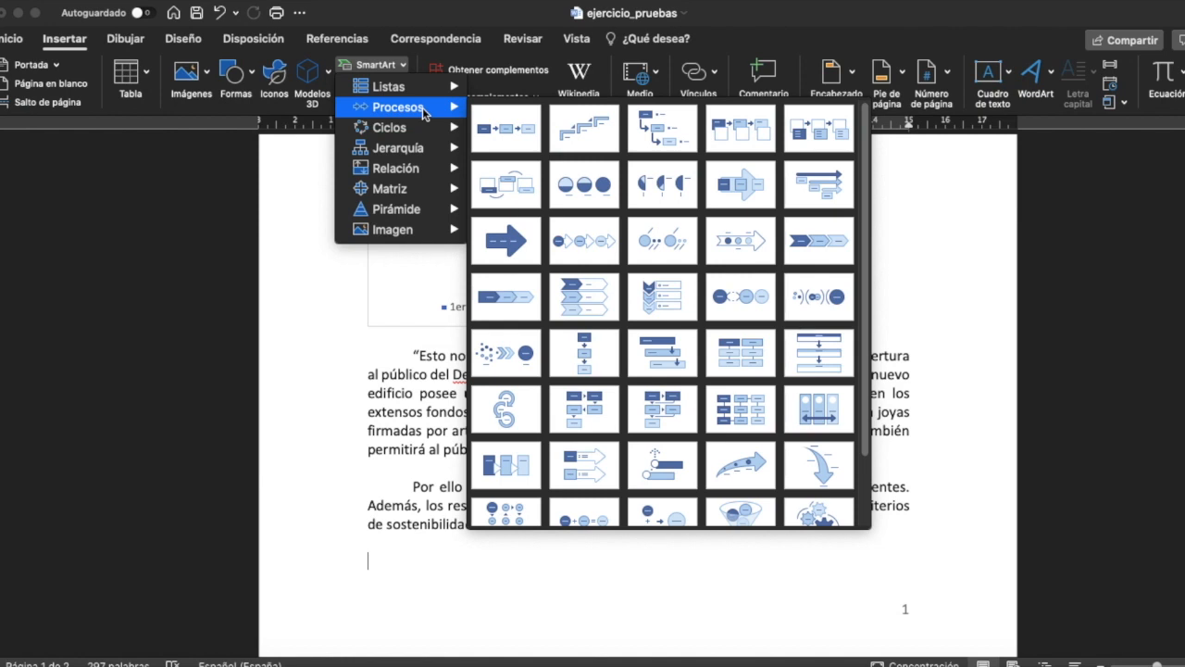
pyautogui.click(517, 135)
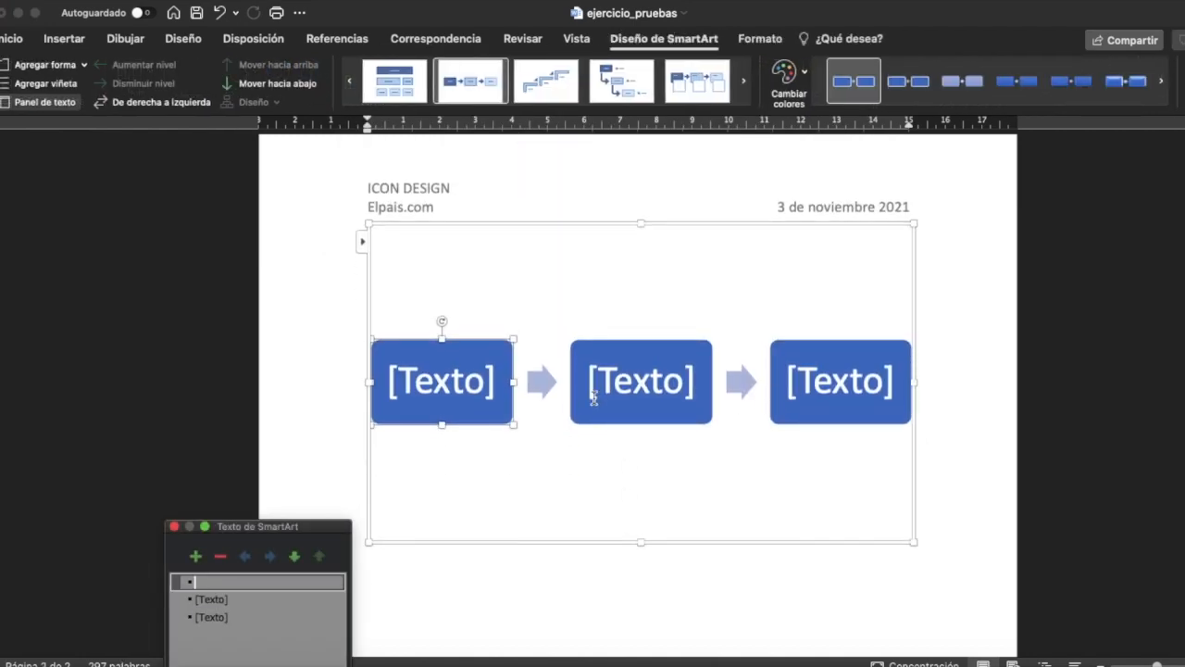
pyautogui.moveTo(333, 528); pyautogui.dragTo(289, 279)
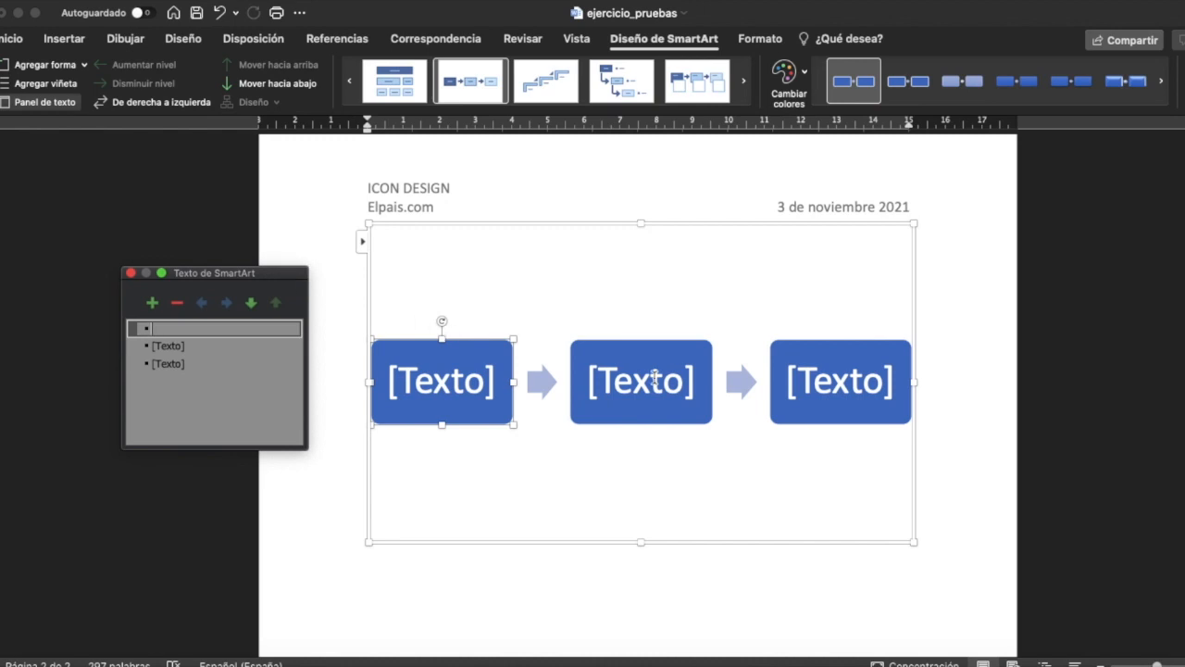